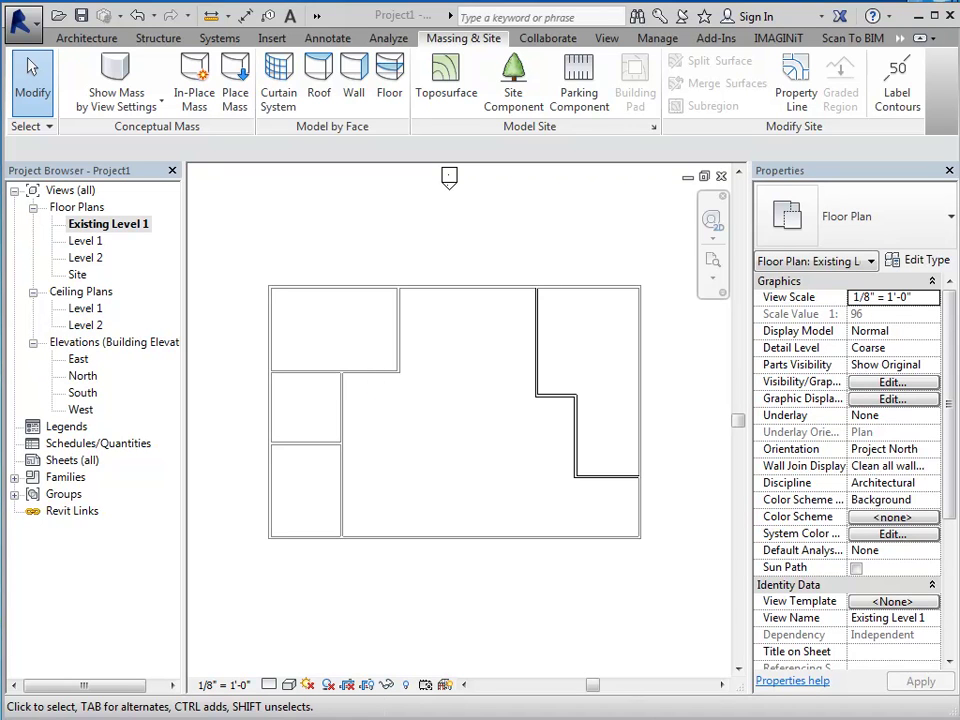
Zoom to fit so the entire Existing Level 1 floor plan fills the view (ZF)
{"action": "key", "text": "z"}
{"action": "key", "text": "f"}
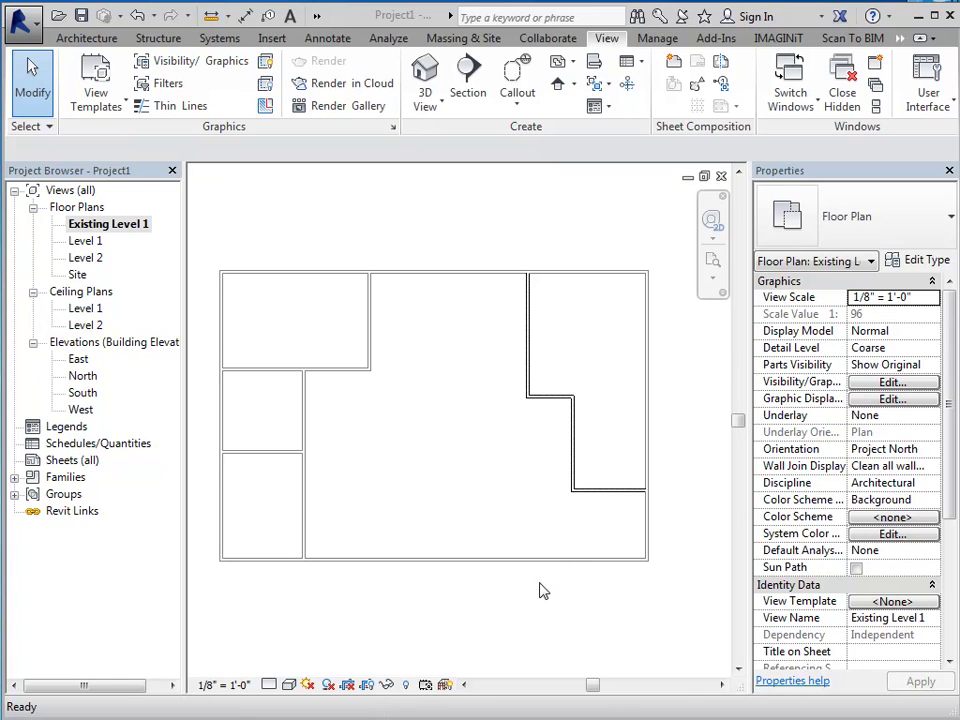
Create a new Walls schedule set to the Existing phase
{"action": "left_click", "coordinate": [632, 64]}
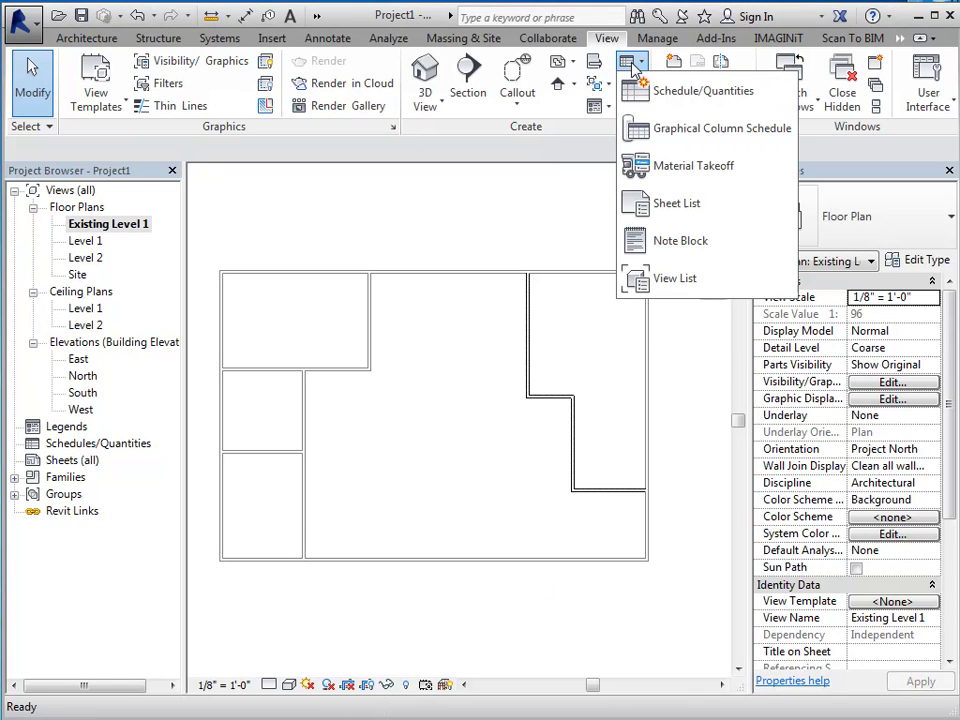
{"action": "left_click", "coordinate": [662, 94]}
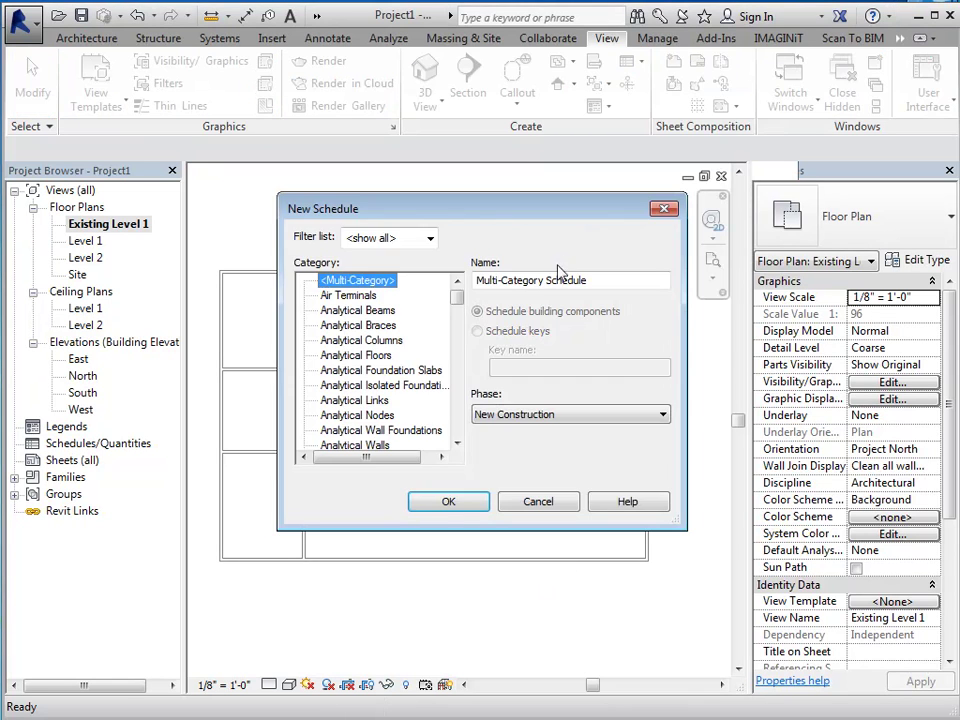
{"action": "left_click", "coordinate": [524, 416]}
{"action": "left_click", "coordinate": [512, 432]}
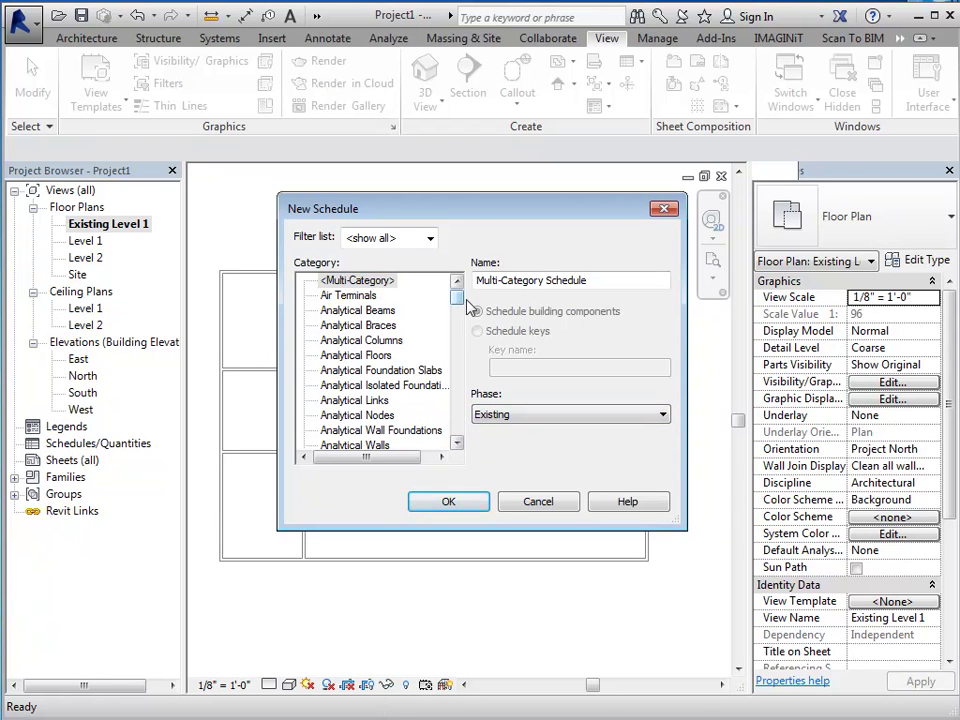
{"action": "left_click_drag", "start_coordinate": [462, 300], "coordinate": [455, 428]}
{"action": "left_click", "coordinate": [333, 415]}
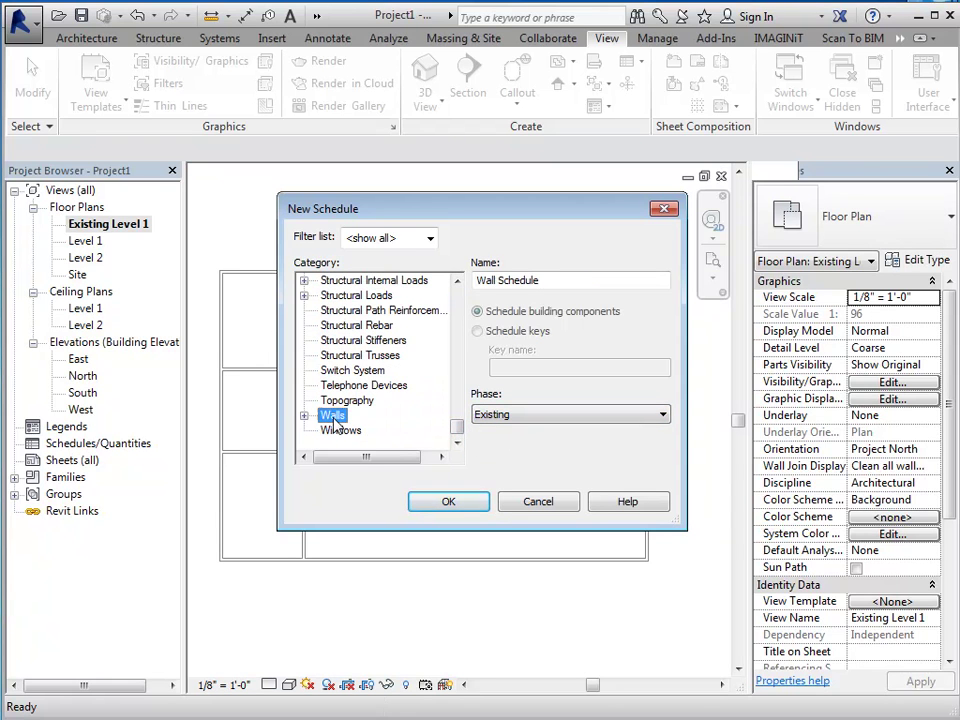
{"action": "left_click", "coordinate": [440, 502]}
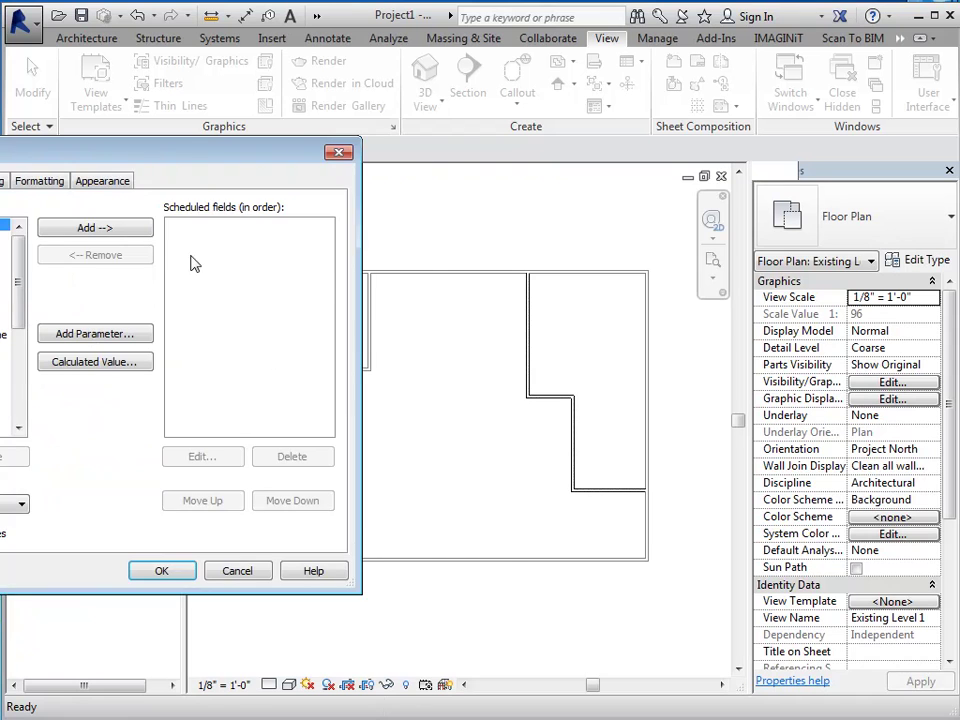
Add Family, Type and Phase Created to the schedule's scheduled fields
{"action": "left_click_drag", "start_coordinate": [170, 163], "coordinate": [505, 152]}
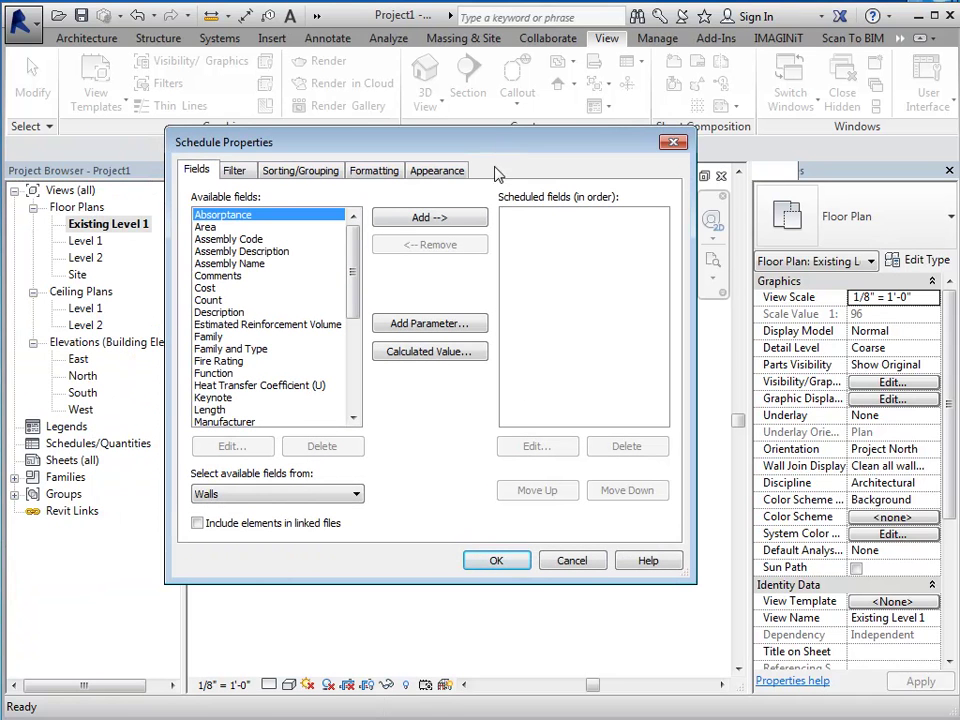
{"action": "double_click", "coordinate": [208, 336]}
{"action": "left_click_drag", "start_coordinate": [353, 300], "coordinate": [318, 390]}
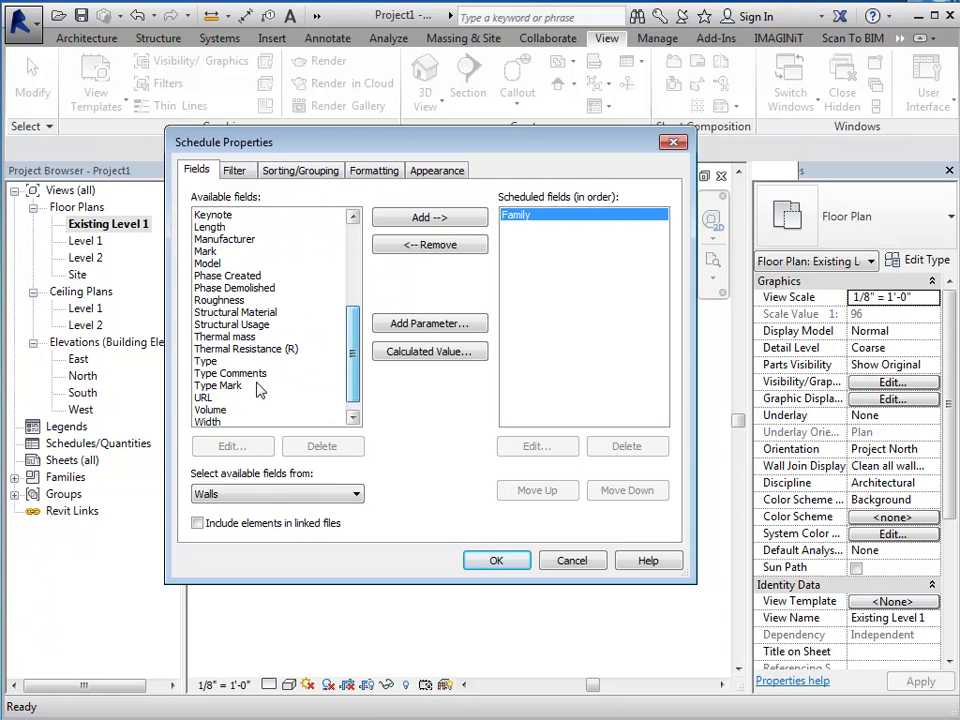
{"action": "double_click", "coordinate": [235, 361]}
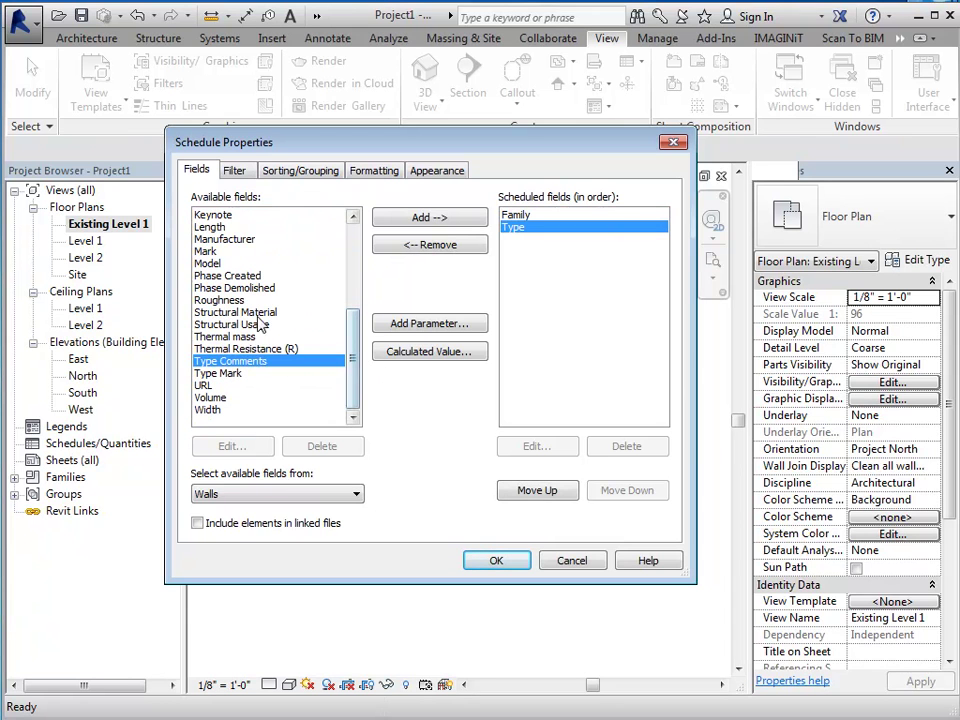
{"action": "double_click", "coordinate": [252, 276]}
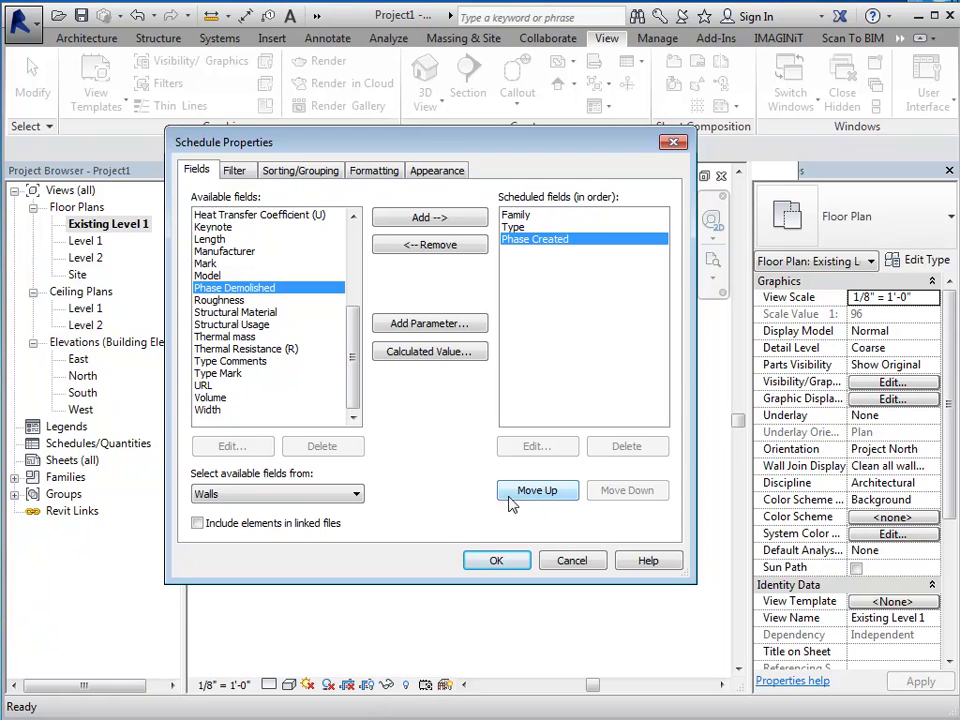
Add a new Text-type project parameter named 'Existing Wall Filter' to the schedule fields
{"action": "left_click", "coordinate": [436, 324]}
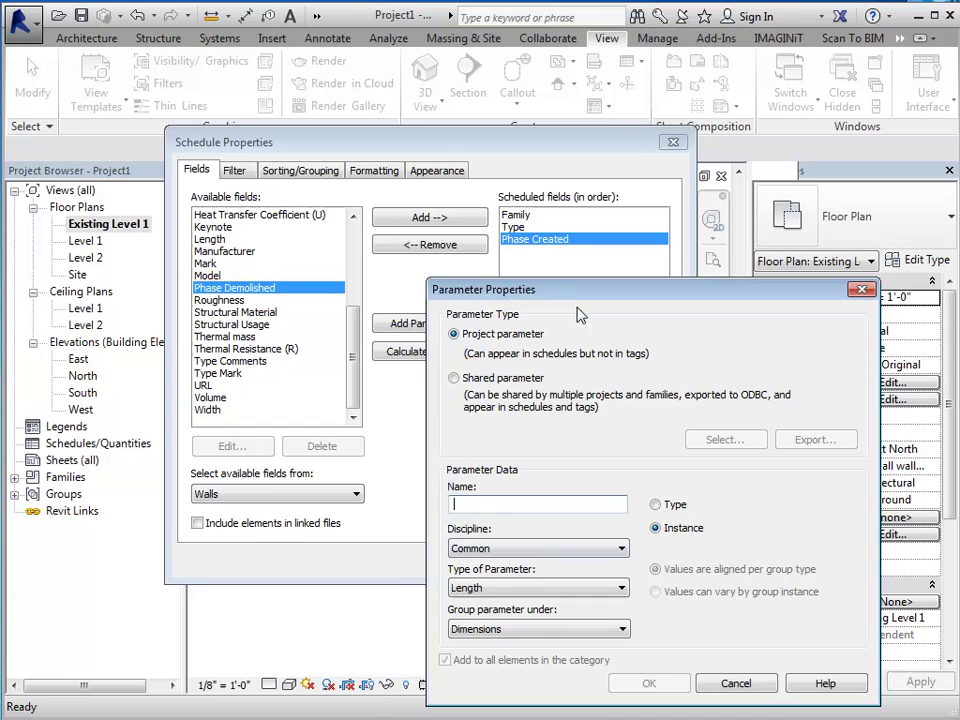
{"action": "left_click_drag", "start_coordinate": [573, 298], "coordinate": [422, 195]}
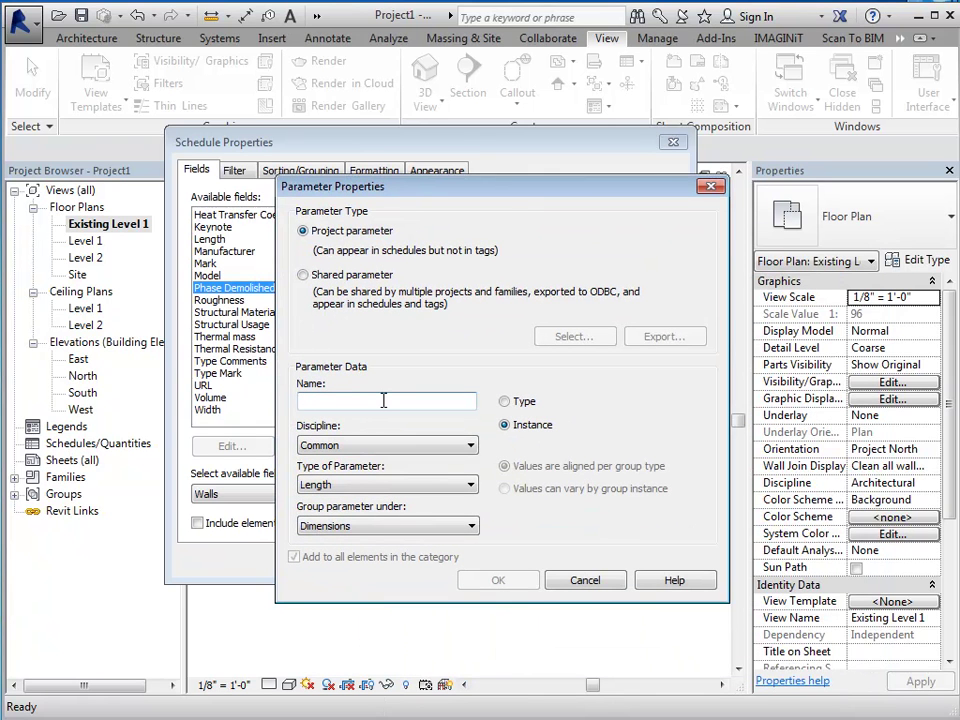
{"action": "type", "text": "Exis"}
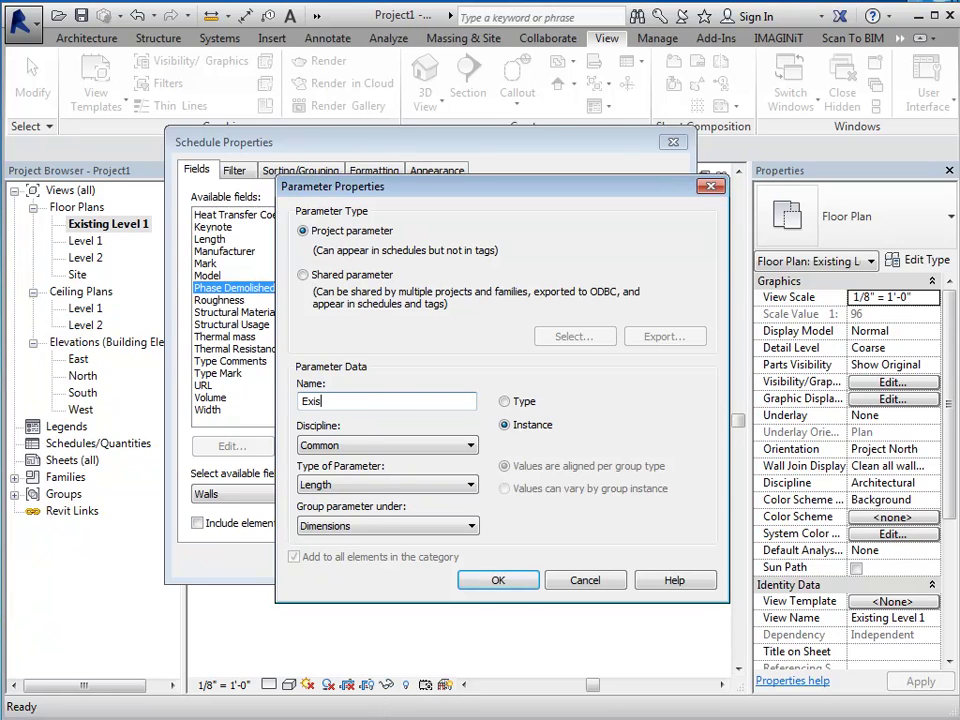
{"action": "type", "text": "ting Wall Filter"}
{"action": "left_click", "coordinate": [360, 484]}
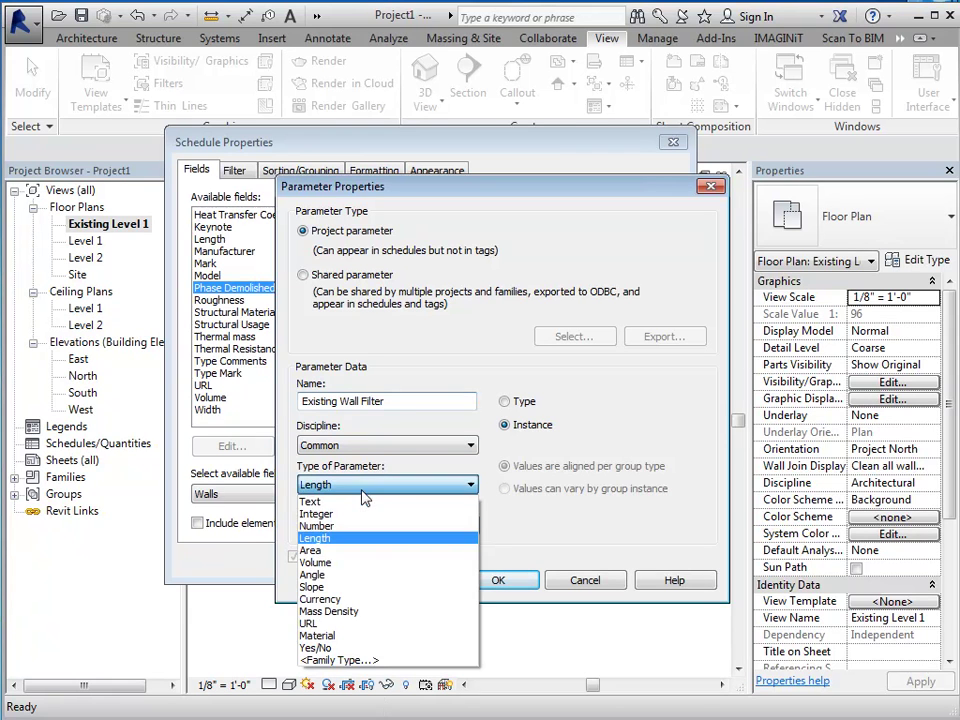
{"action": "left_click", "coordinate": [343, 505]}
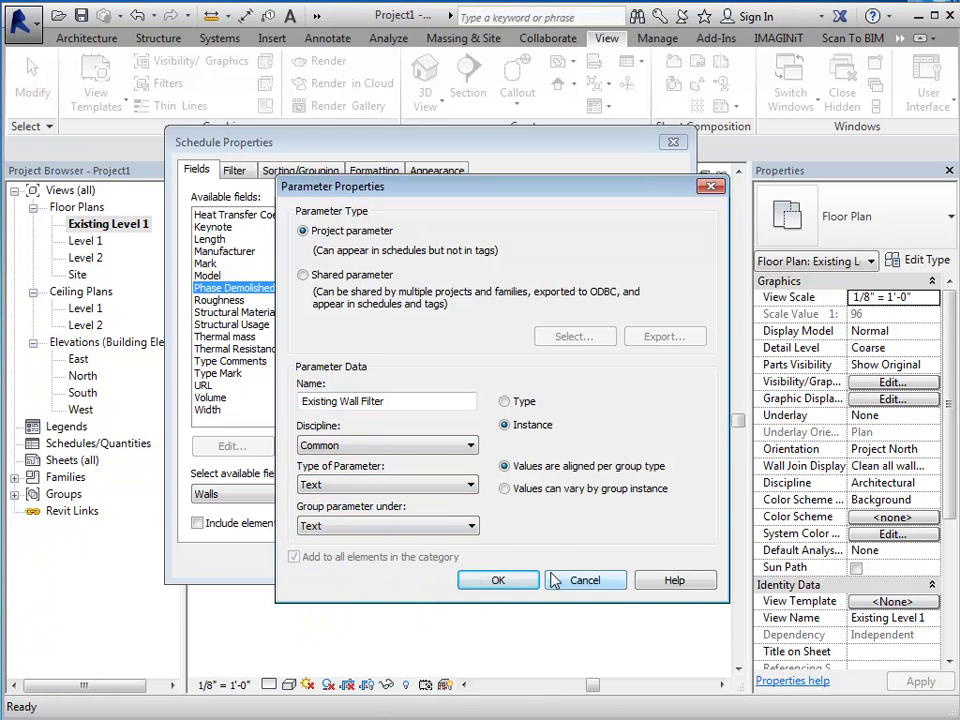
{"action": "left_click", "coordinate": [499, 582]}
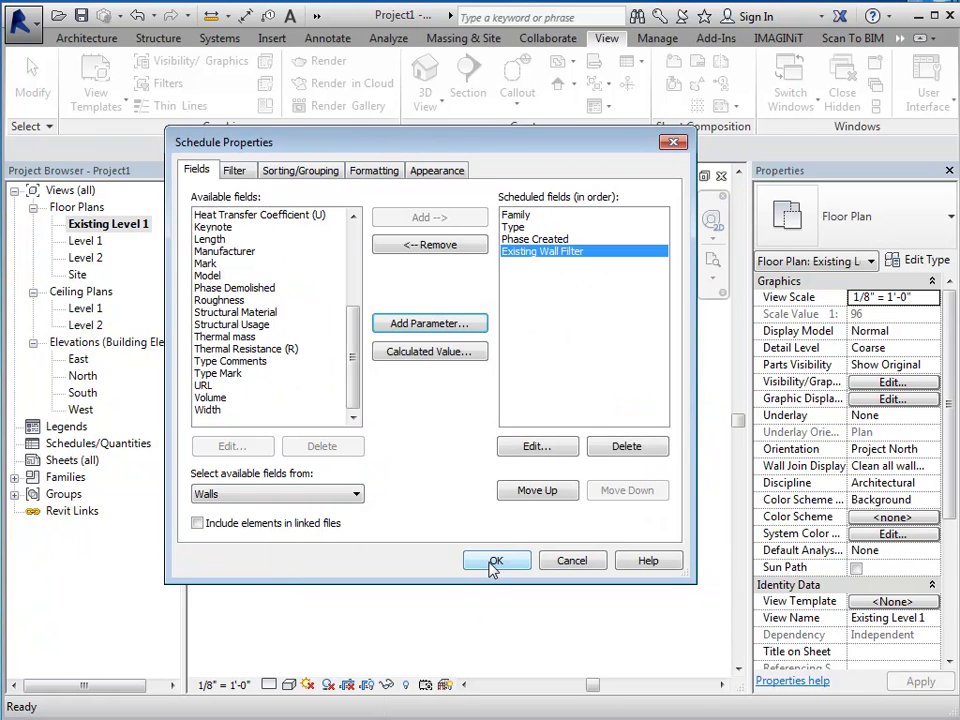
Open the finished Wall Schedule with its blank Existing Wall Filter column, then go to View graphics
{"action": "left_click", "coordinate": [496, 563]}
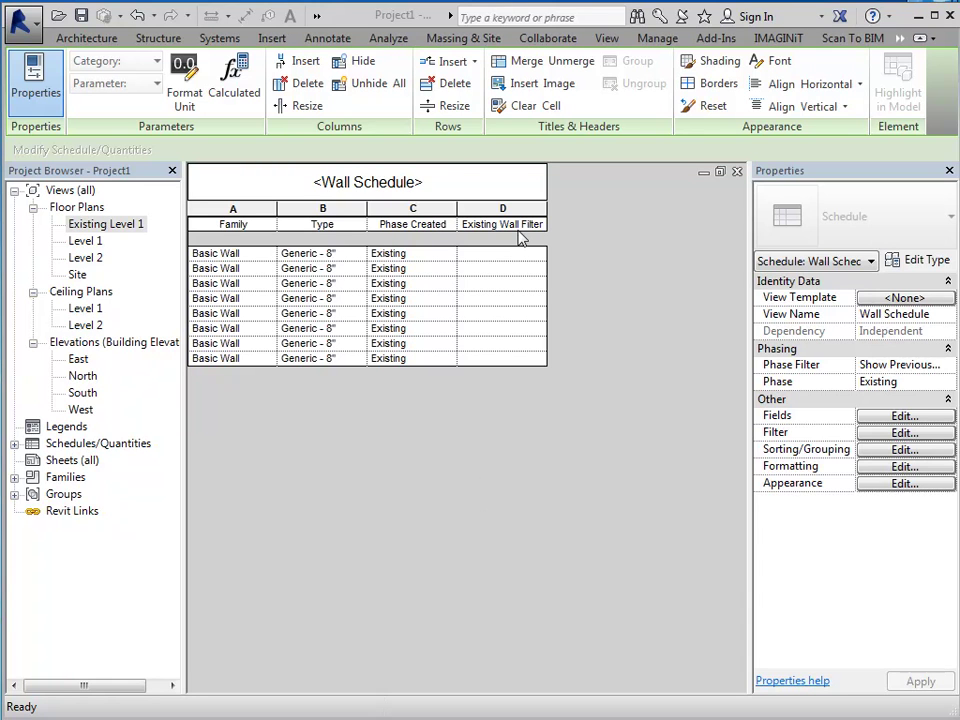
{"action": "left_click", "coordinate": [603, 40]}
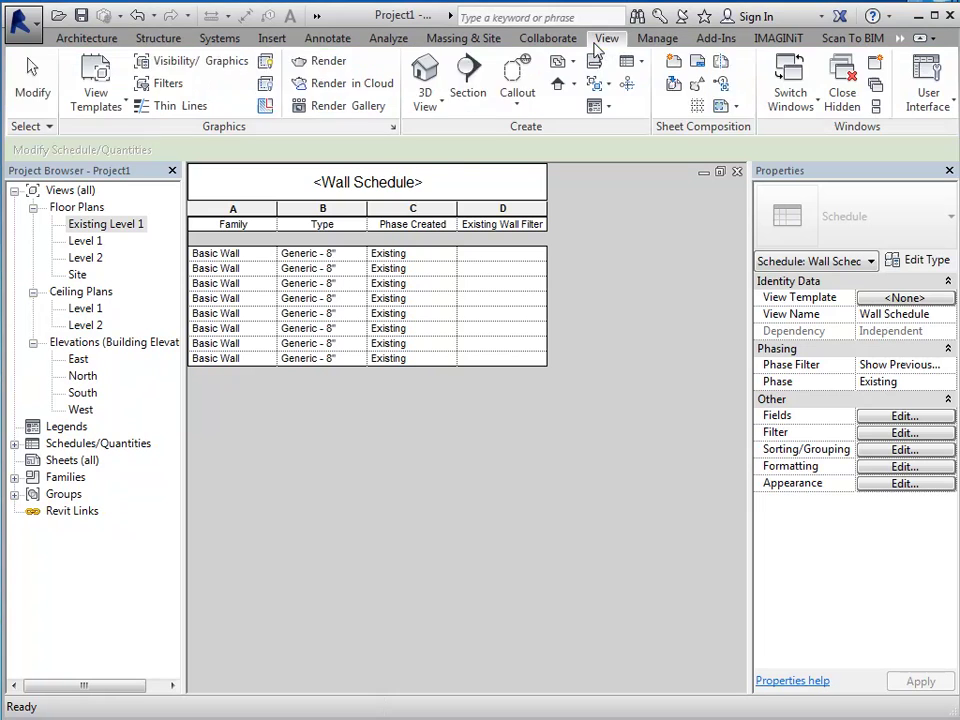
Create a new rule-based view filter named 'Code Plan Existing Walls'
{"action": "left_click", "coordinate": [158, 86]}
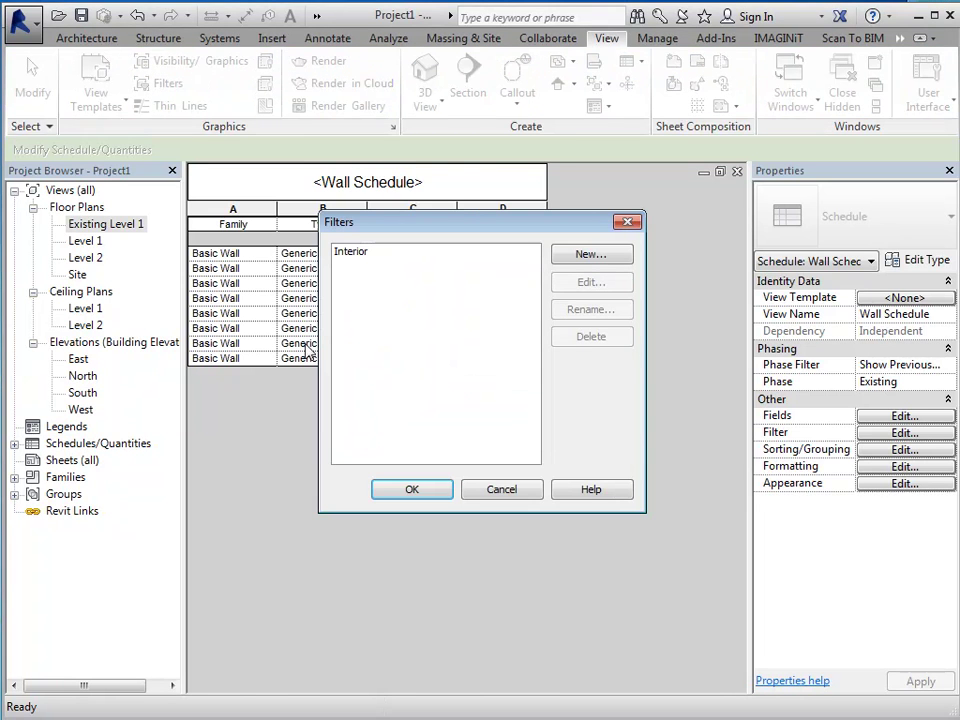
{"action": "left_click", "coordinate": [592, 256]}
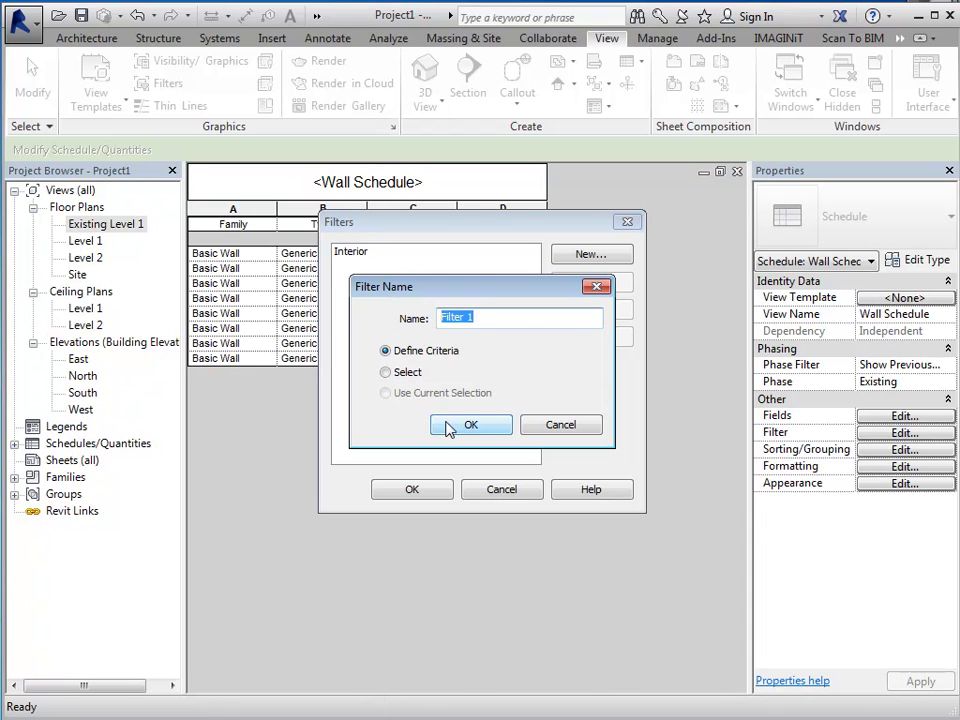
{"action": "type", "text": "Code Plan Existing Walls"}
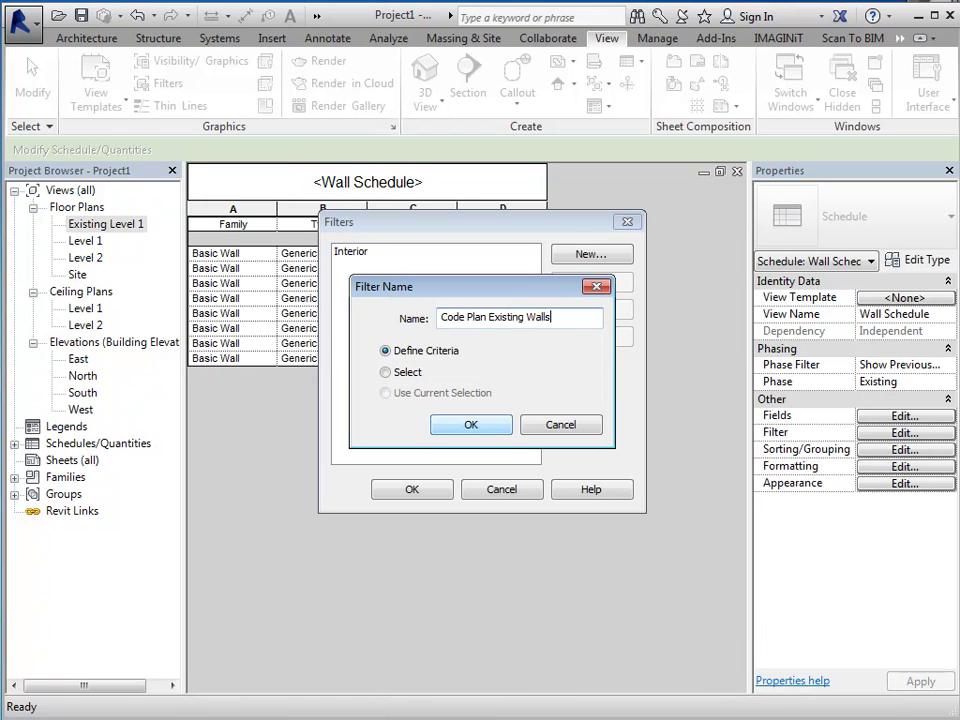
{"action": "left_click", "coordinate": [471, 422]}
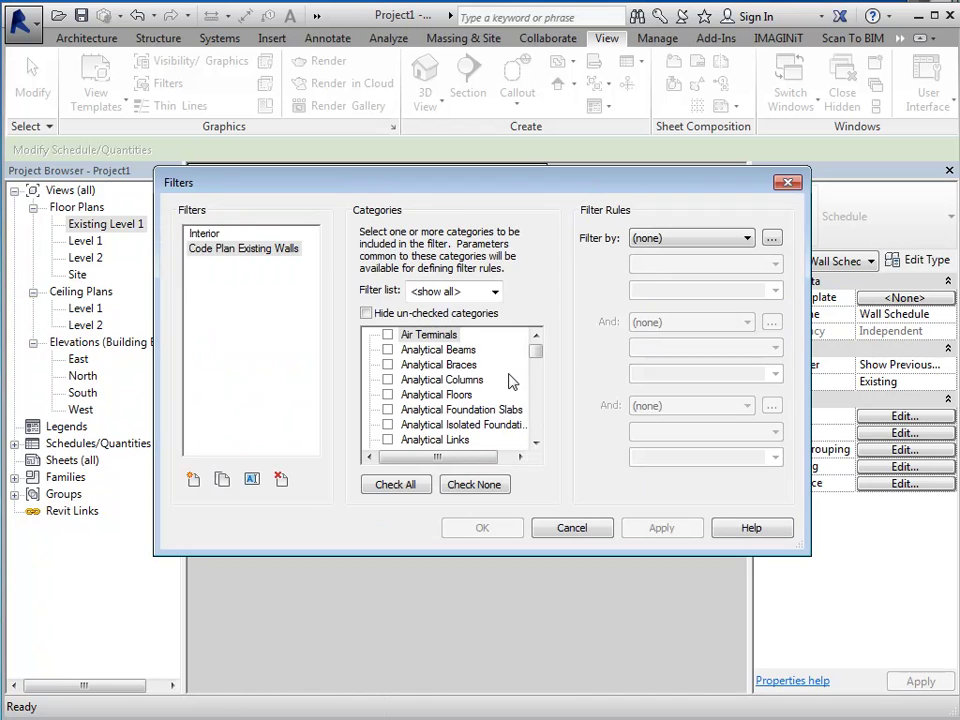
Set the filter to Walls with the rule Existing Wall Filter equals 'Existing'
{"action": "left_click_drag", "start_coordinate": [536, 351], "coordinate": [536, 426]}
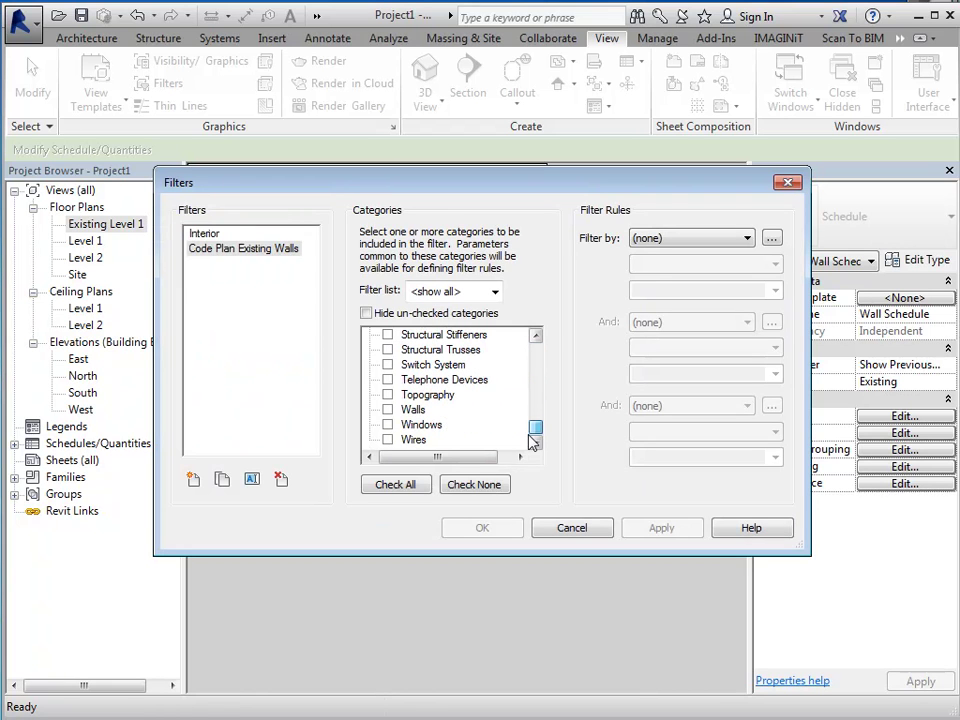
{"action": "left_click", "coordinate": [389, 410]}
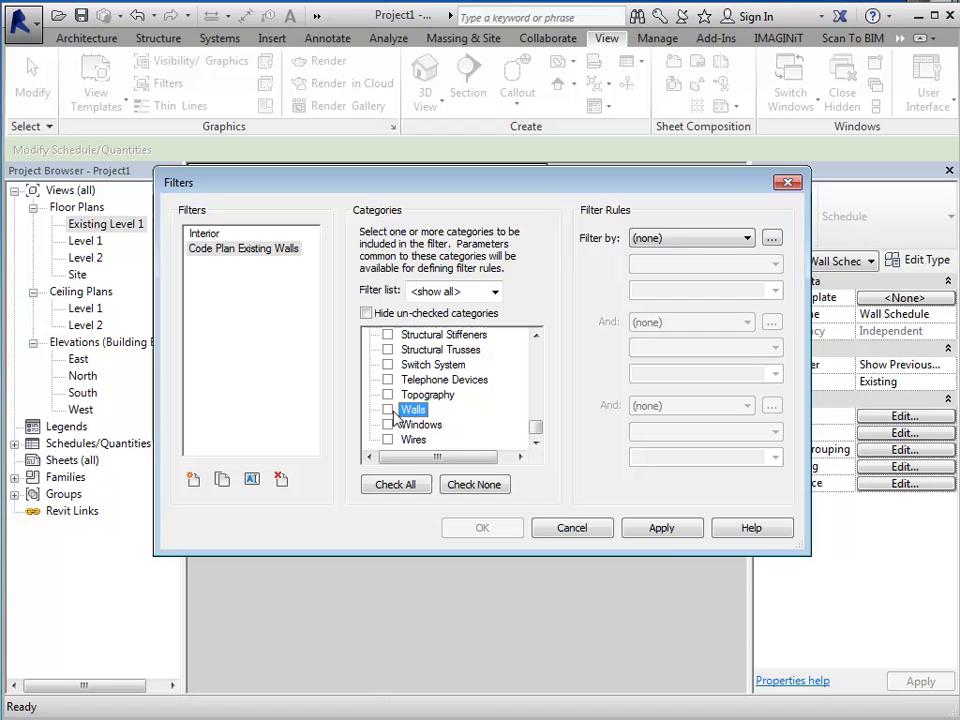
{"action": "left_click", "coordinate": [388, 410]}
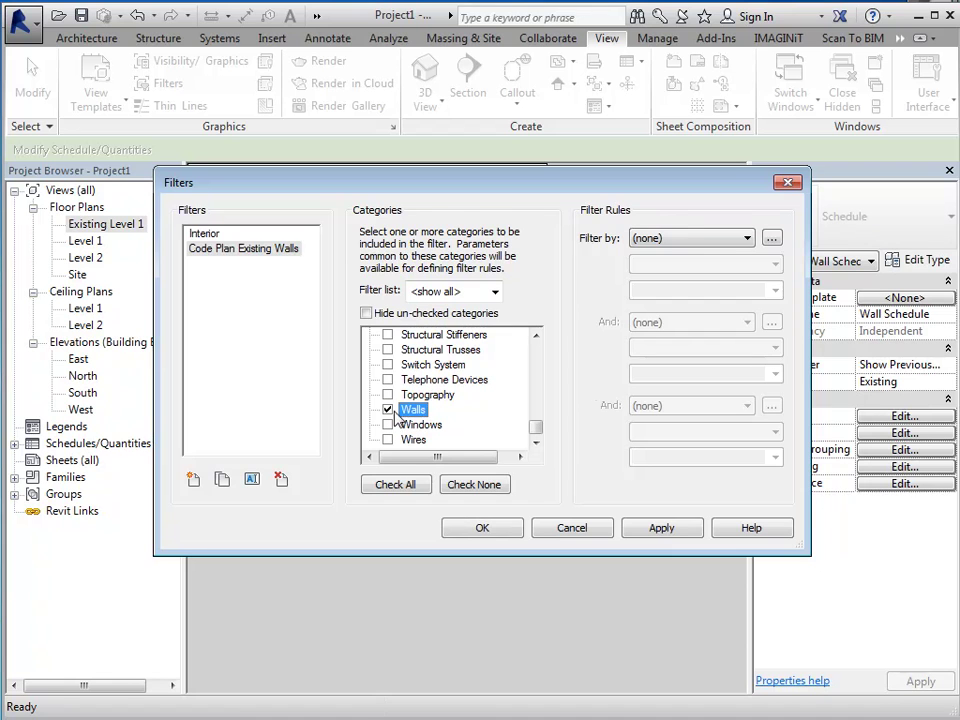
{"action": "left_click", "coordinate": [750, 243]}
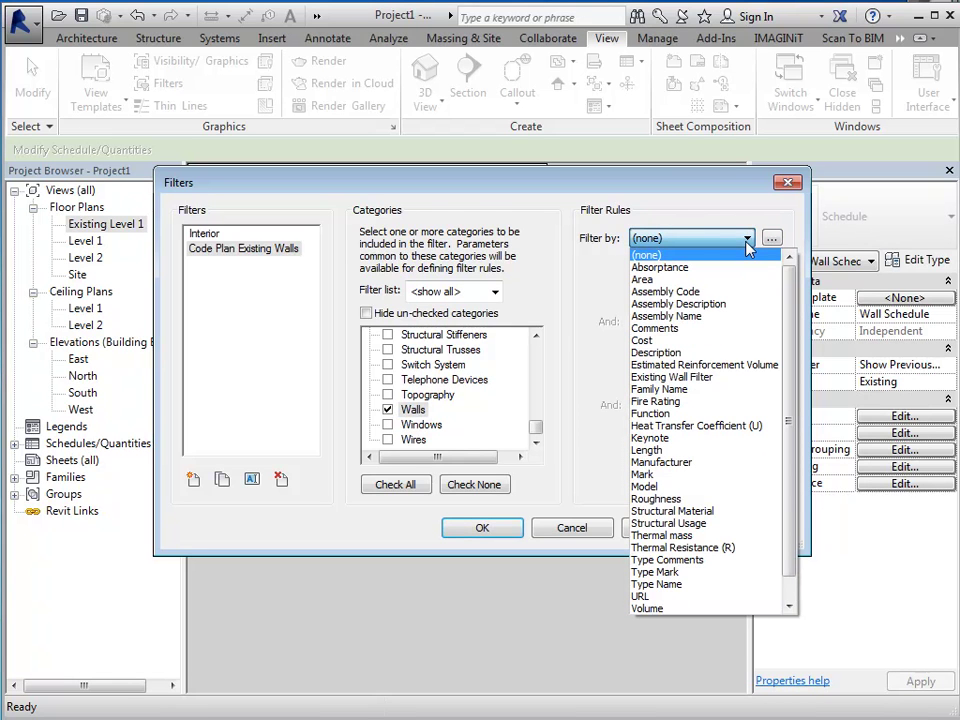
{"action": "left_click", "coordinate": [673, 379]}
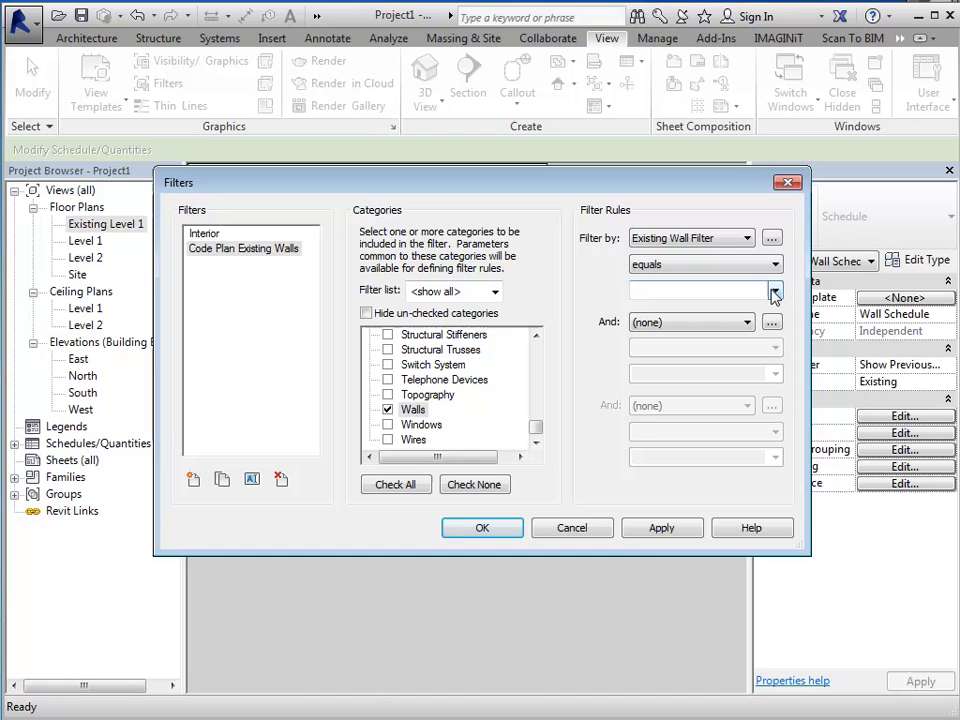
{"action": "left_click", "coordinate": [775, 291]}
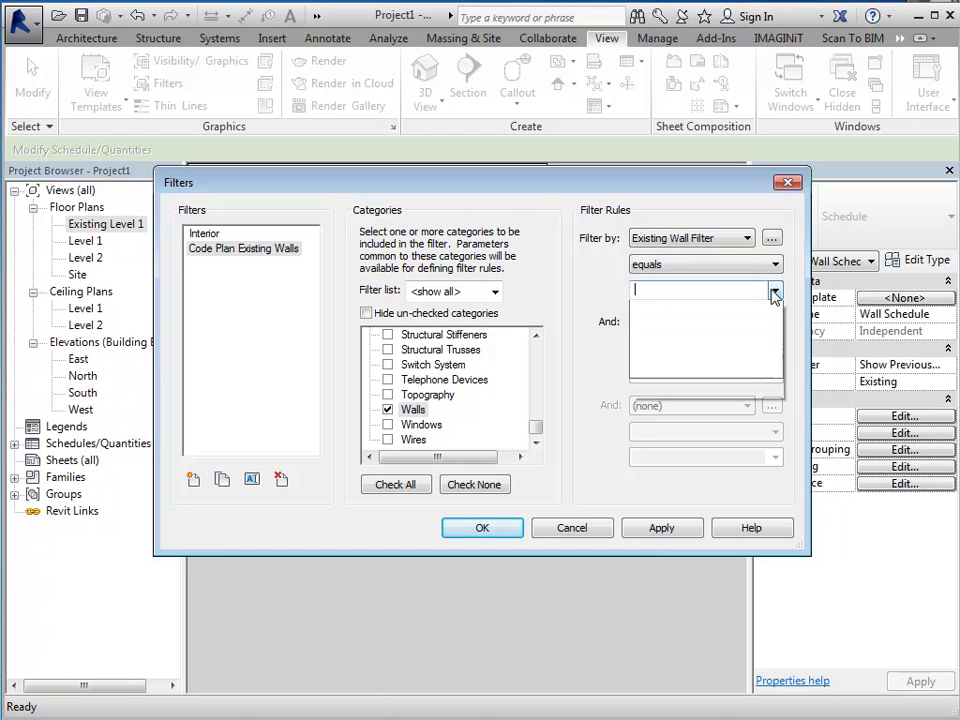
{"action": "left_click", "coordinate": [735, 291]}
{"action": "type", "text": "Existing"}
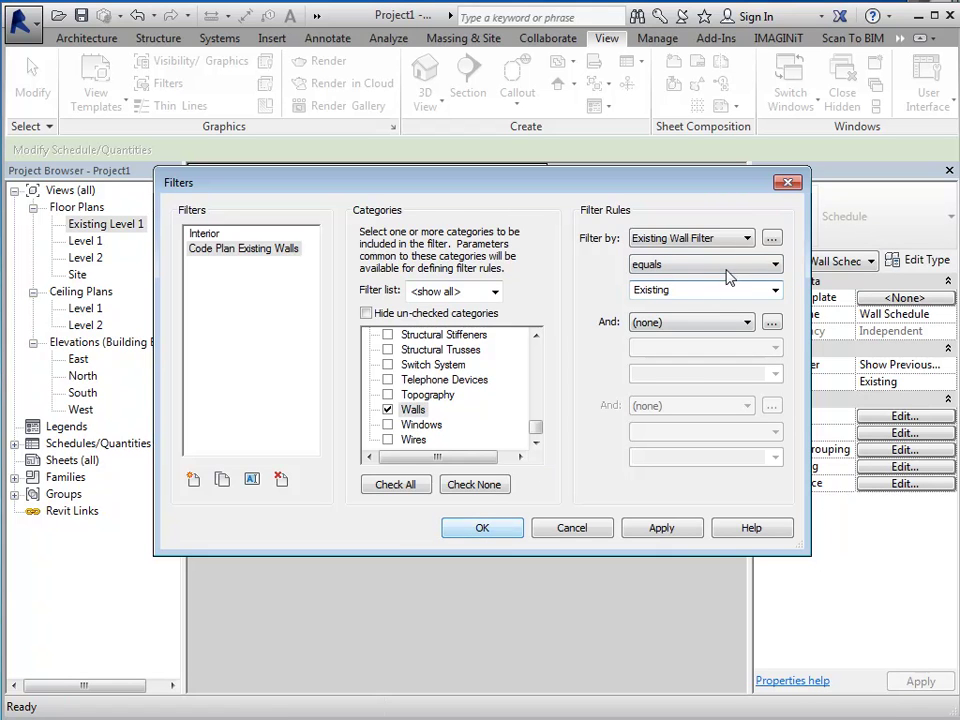
{"action": "left_click", "coordinate": [484, 527]}
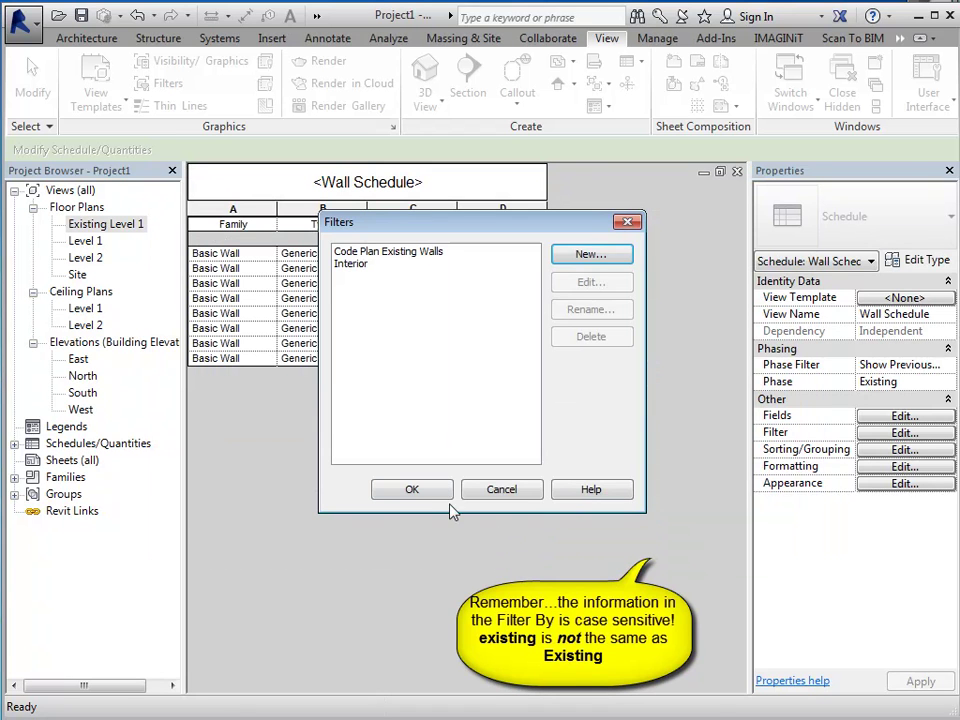
Close the Filters dialog and return to the Wall Schedule view
{"action": "left_click", "coordinate": [422, 495]}
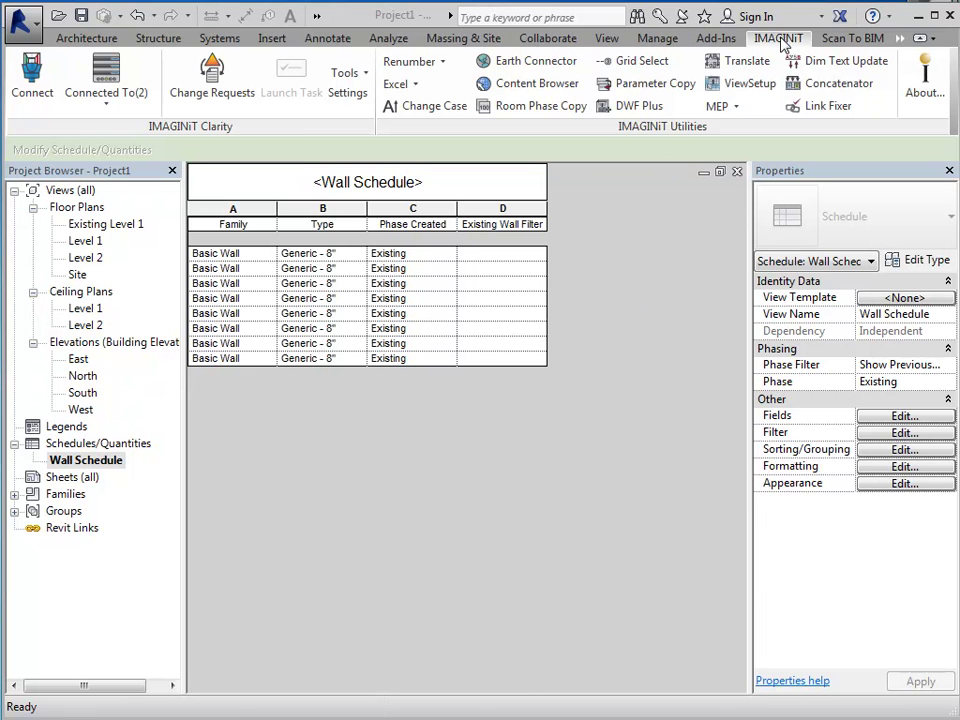
Use IMAGINiT Parameter Copy to copy walls' Phase Created values into Existing Wall Filter
{"action": "left_click", "coordinate": [645, 86]}
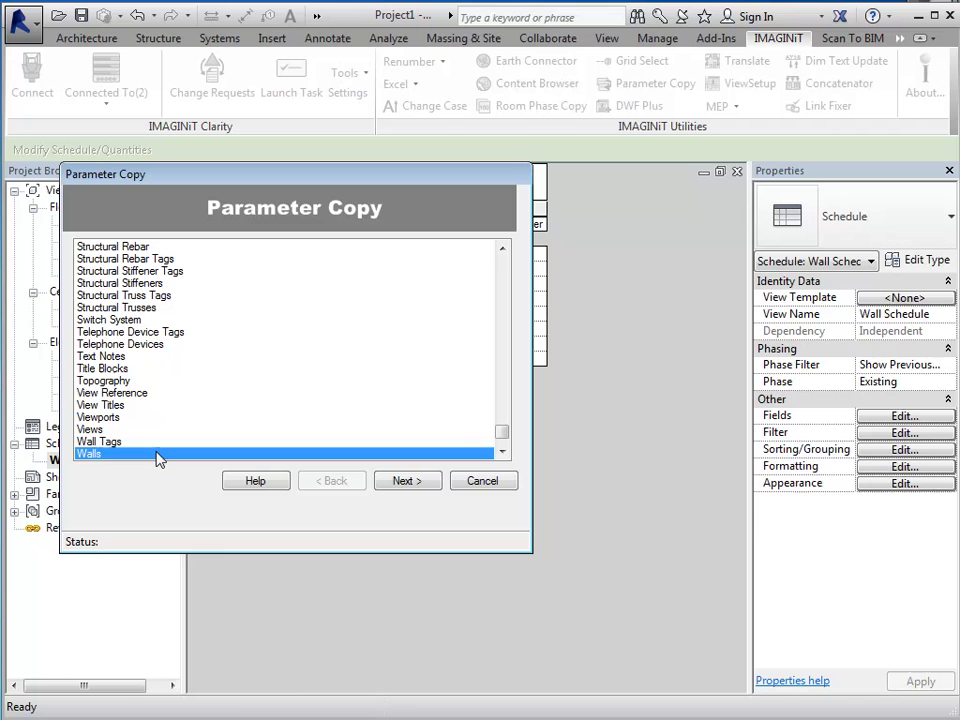
{"action": "left_click", "coordinate": [407, 482]}
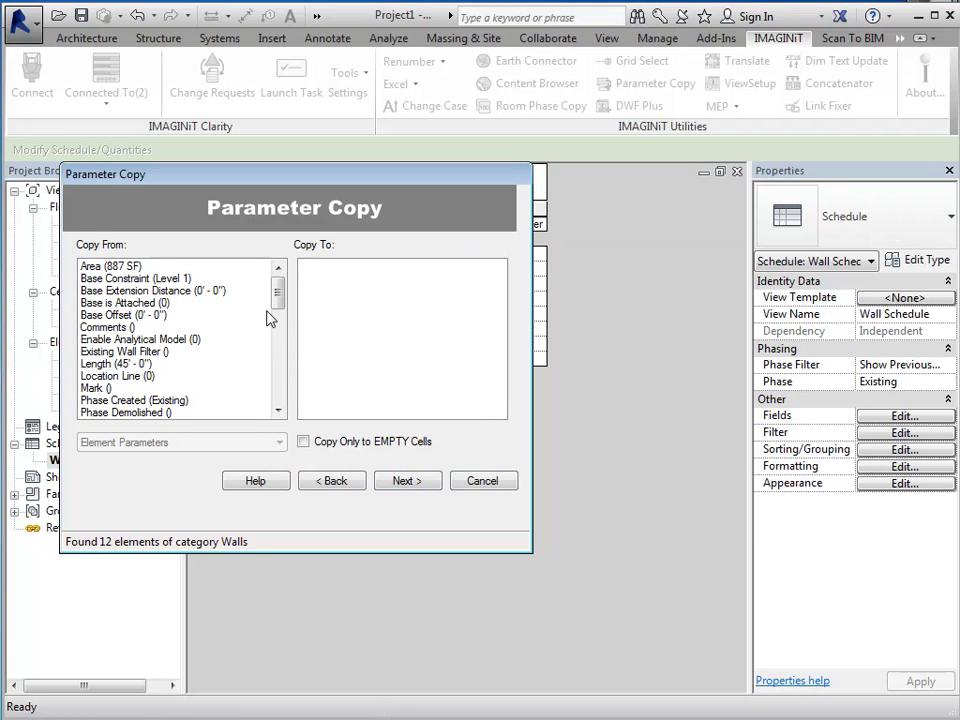
{"action": "left_click_drag", "start_coordinate": [277, 295], "coordinate": [279, 318]}
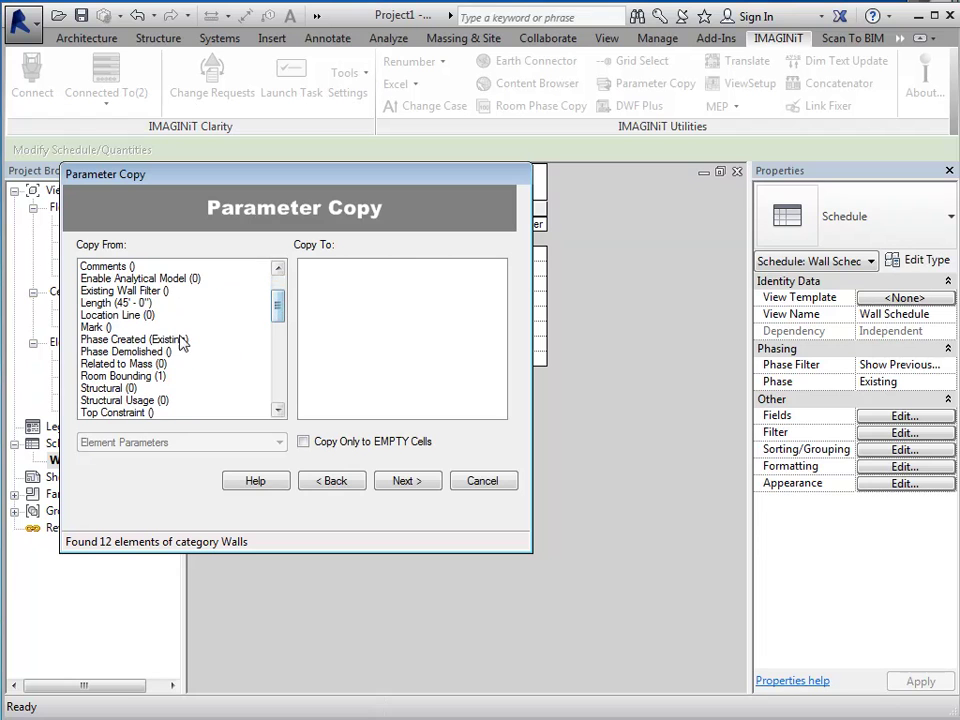
{"action": "left_click", "coordinate": [190, 340]}
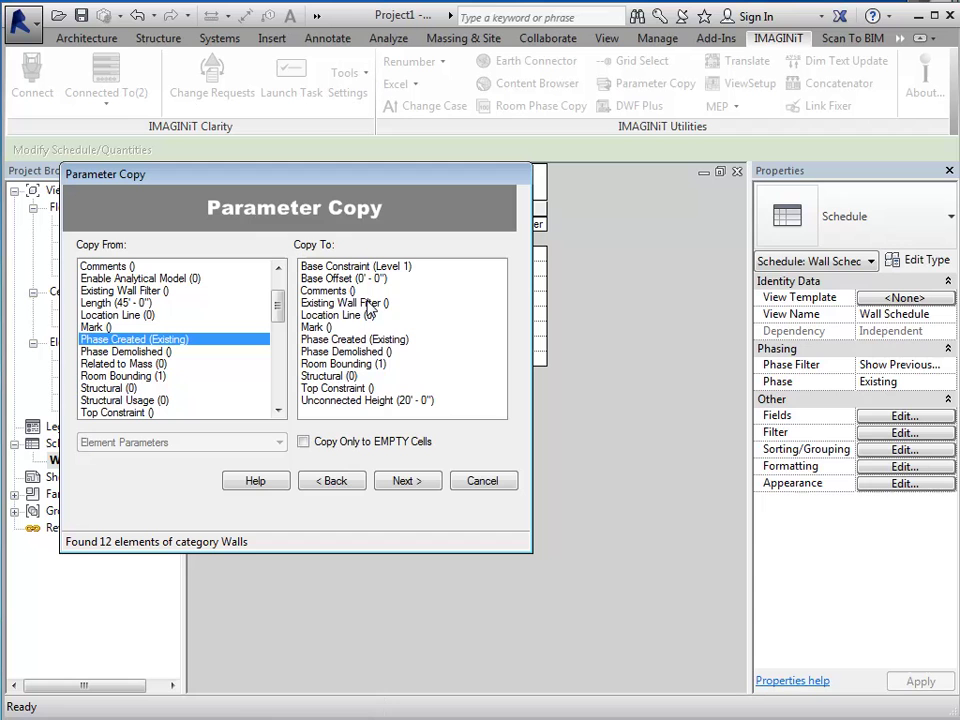
{"action": "left_click", "coordinate": [370, 303]}
{"action": "left_click", "coordinate": [424, 483]}
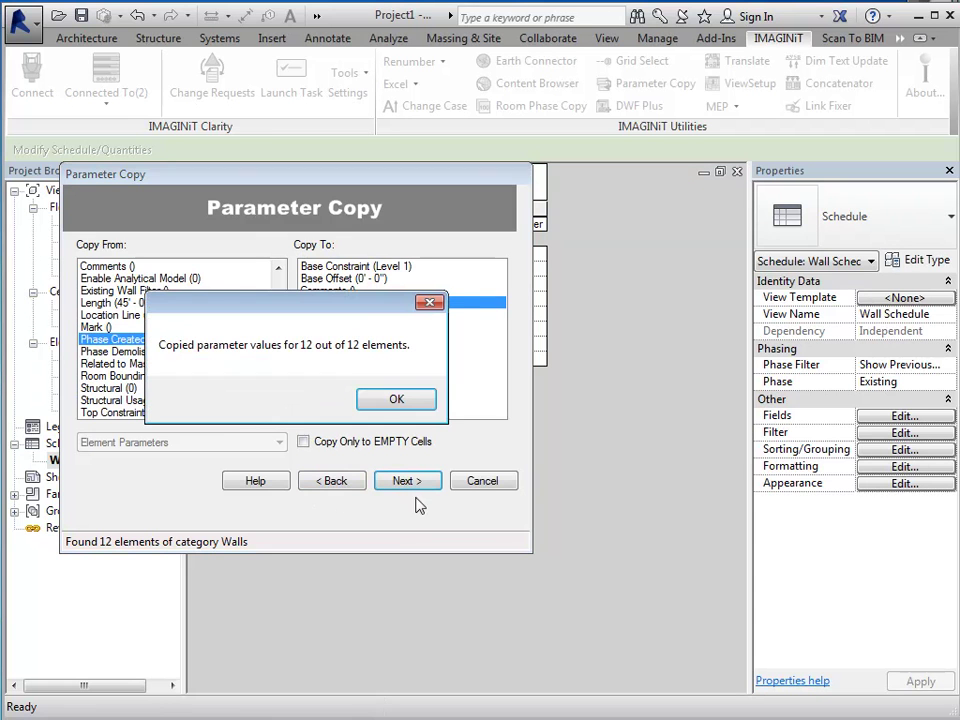
{"action": "left_click", "coordinate": [379, 401]}
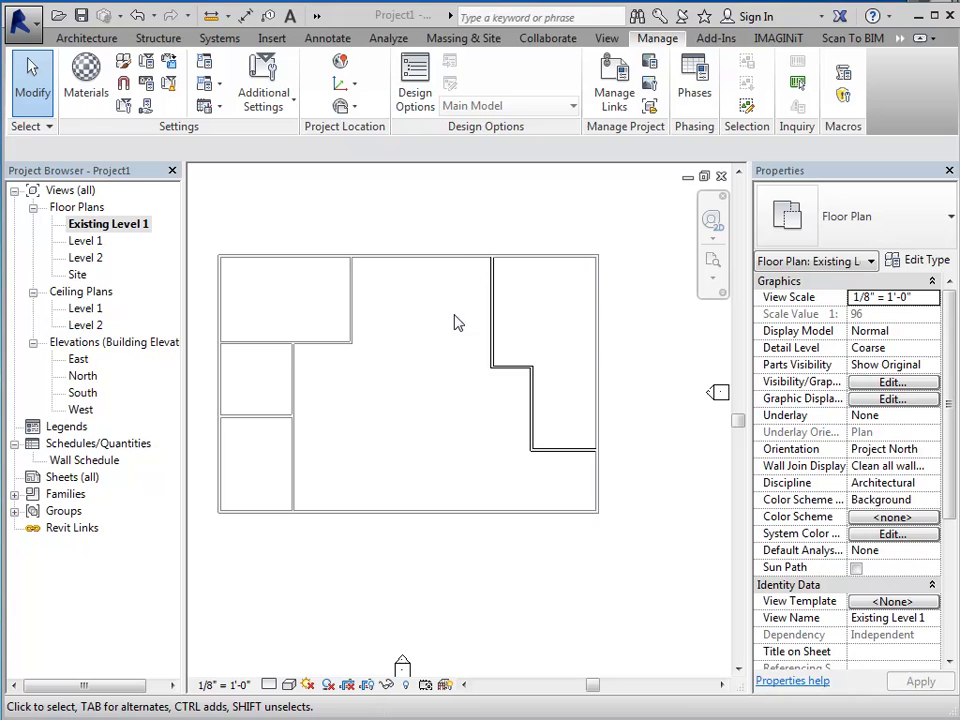
Select the top, bottom, left and right outer walls and set their Existing Wall Filter to 'DNC'
{"action": "left_click_drag", "start_coordinate": [459, 231], "coordinate": [373, 550]}
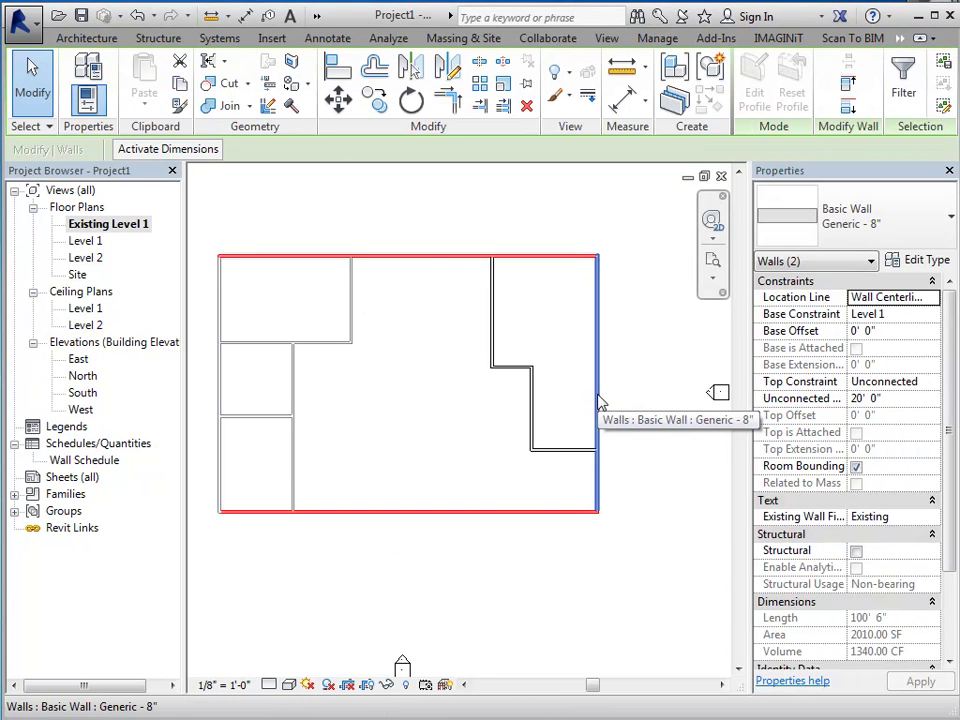
{"action": "left_click", "coordinate": [597, 403], "text": "ctrl"}
{"action": "left_click", "coordinate": [221, 396], "text": "ctrl"}
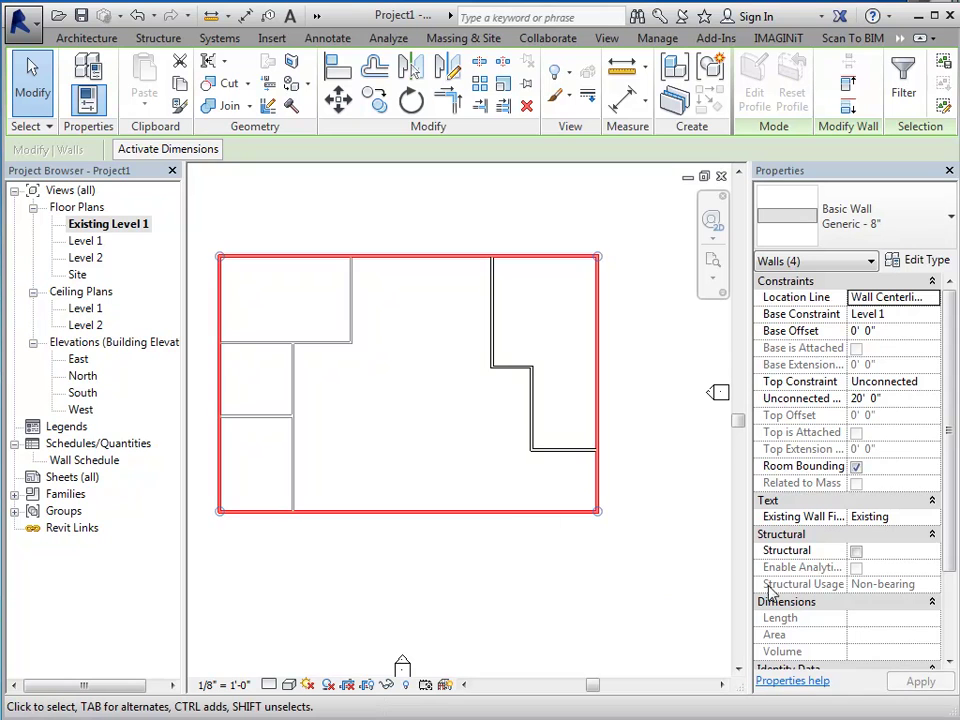
{"action": "scroll", "coordinate": [938, 560], "scroll_direction": "down", "scroll_amount": 3}
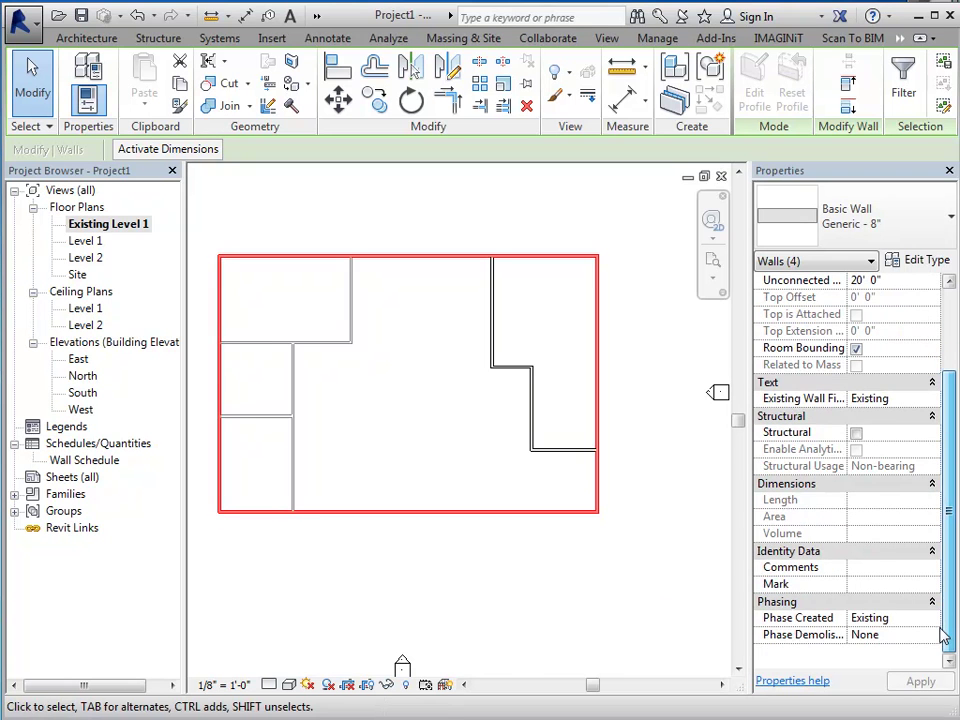
{"action": "scroll", "coordinate": [944, 630], "scroll_direction": "up", "scroll_amount": 5}
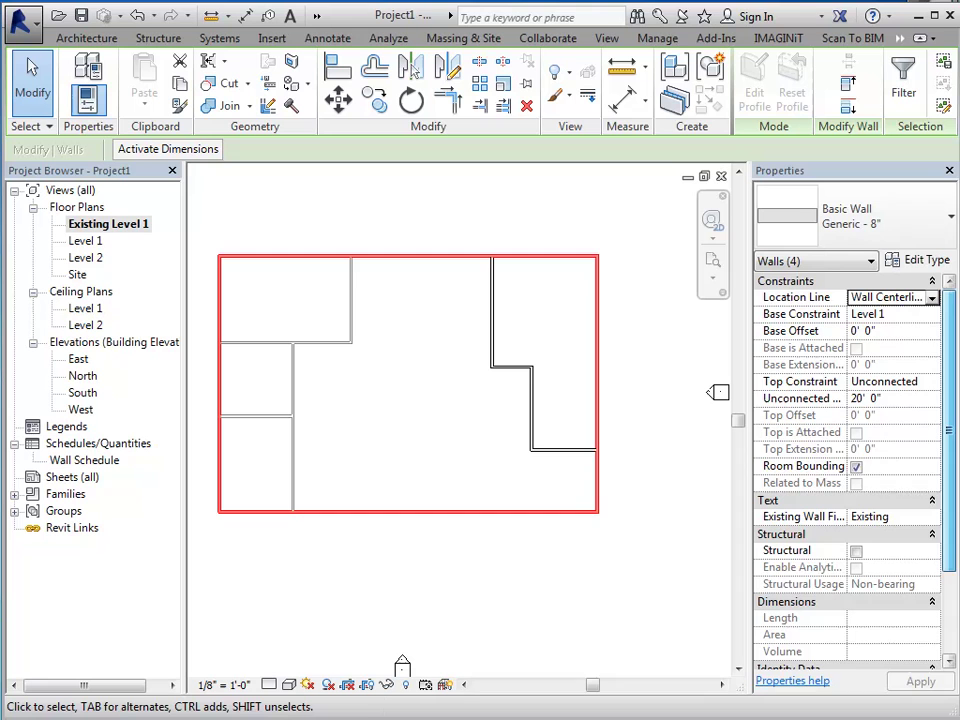
{"action": "left_click", "coordinate": [909, 516]}
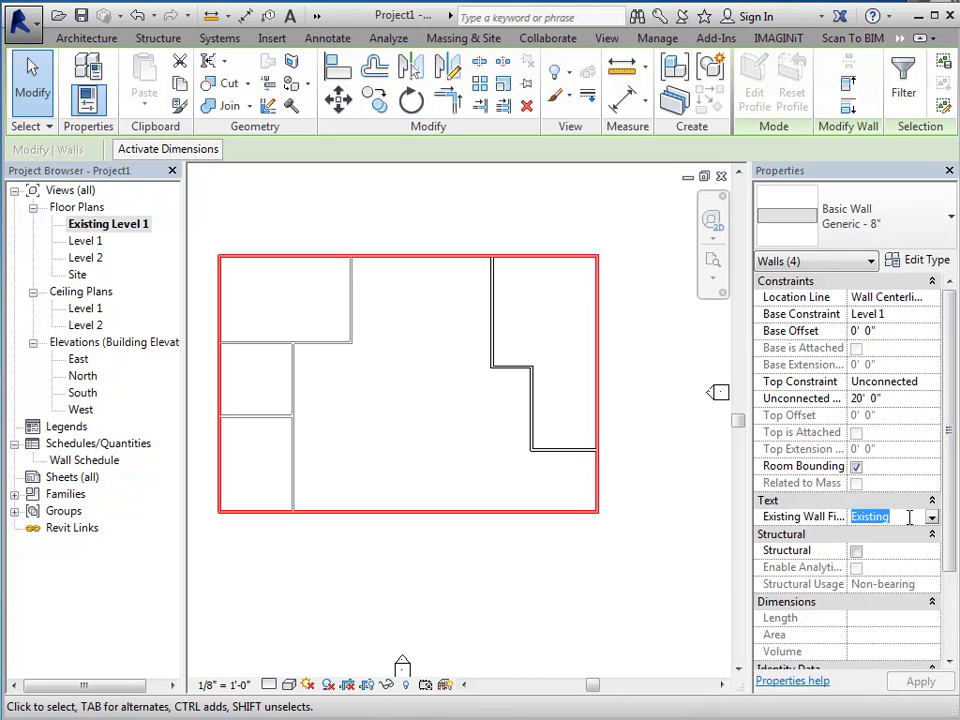
{"action": "type", "text": "DNC"}
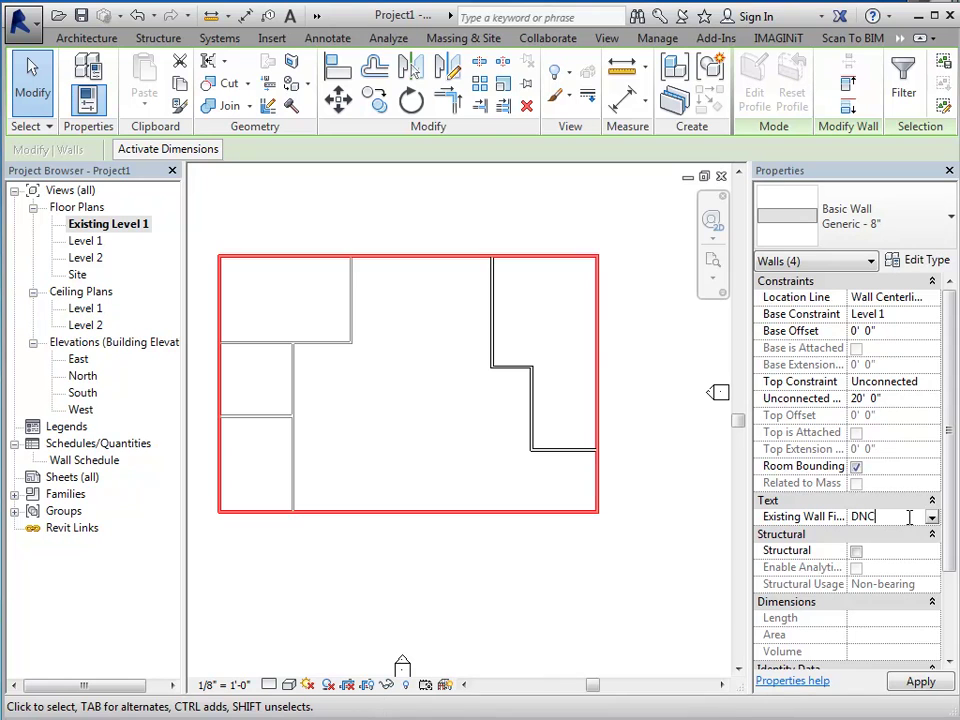
{"action": "left_click", "coordinate": [573, 581]}
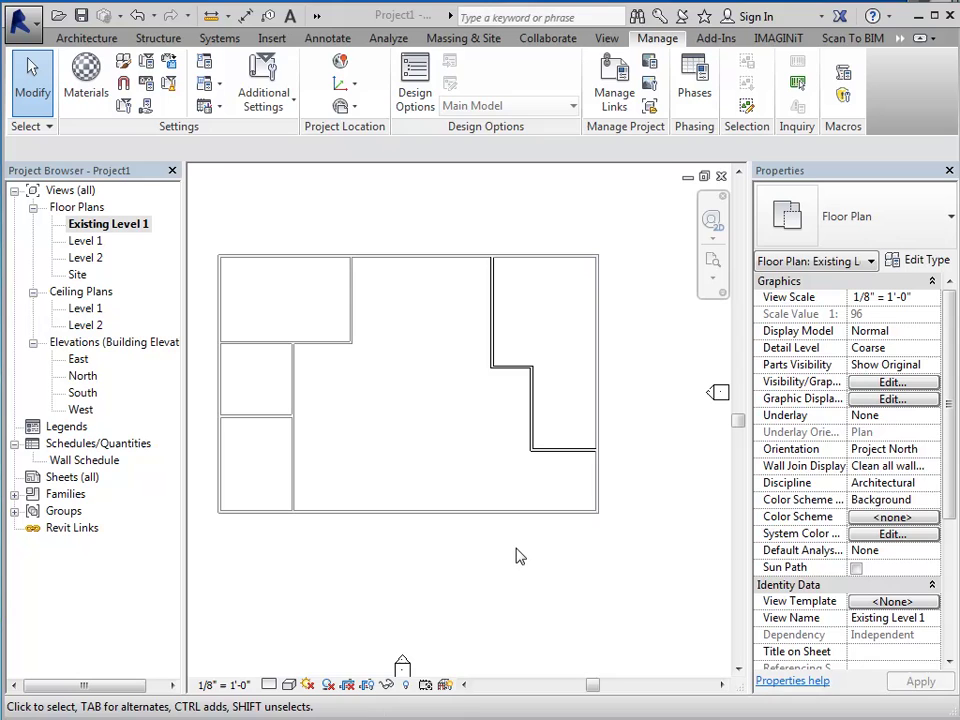
Add the Code Plan Existing Walls filter to the plan's Visibility/Graphic overrides (VG)
{"action": "key", "text": "v"}
{"action": "key", "text": "g"}
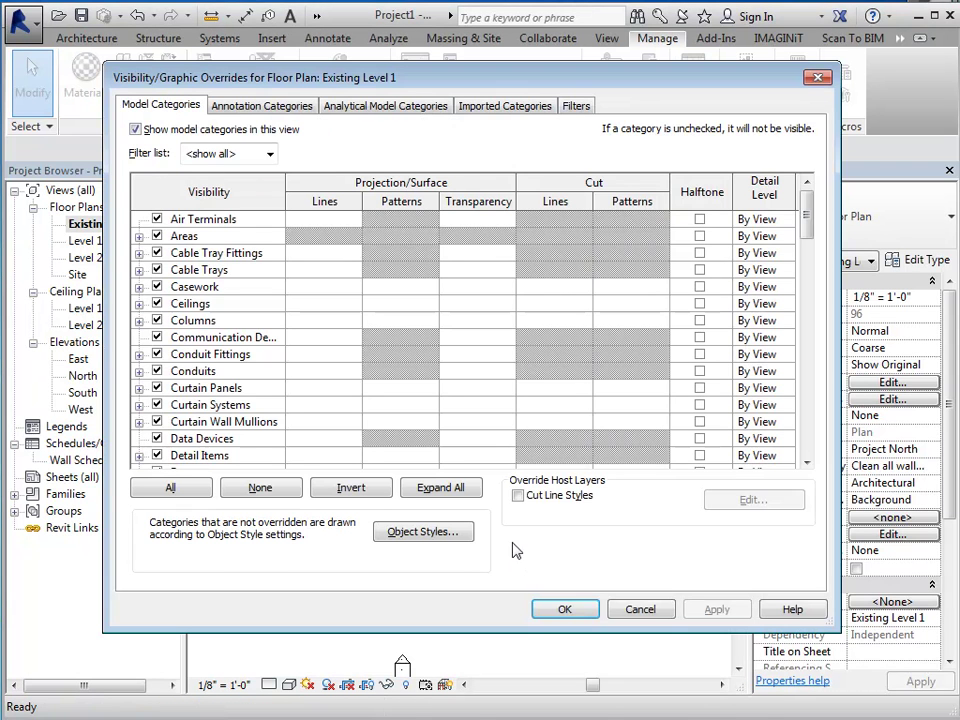
{"action": "left_click", "coordinate": [575, 106]}
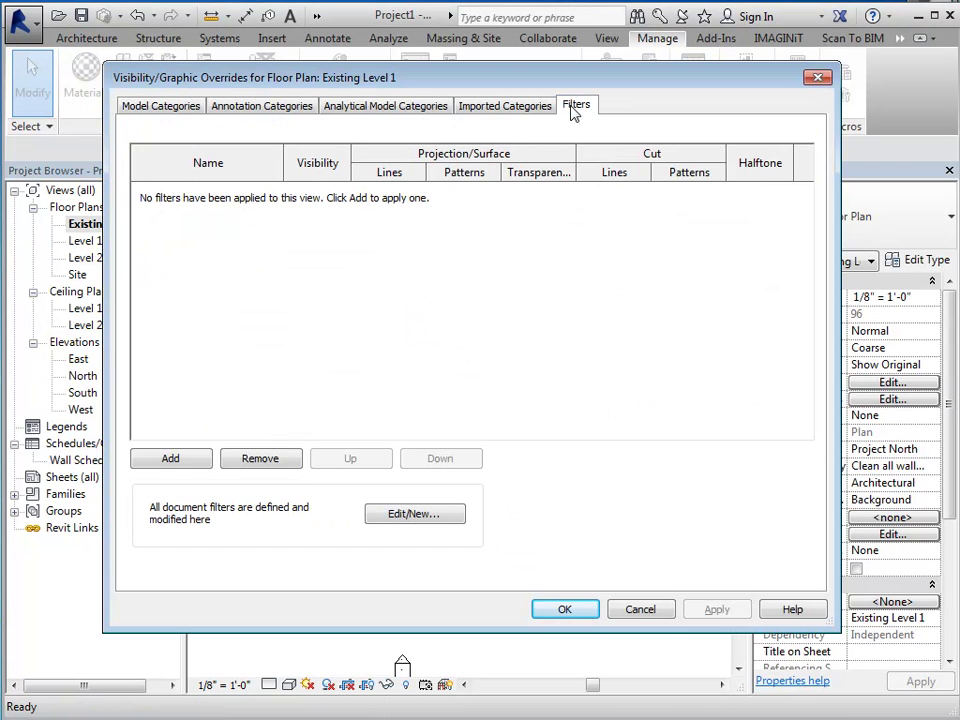
{"action": "left_click", "coordinate": [182, 460]}
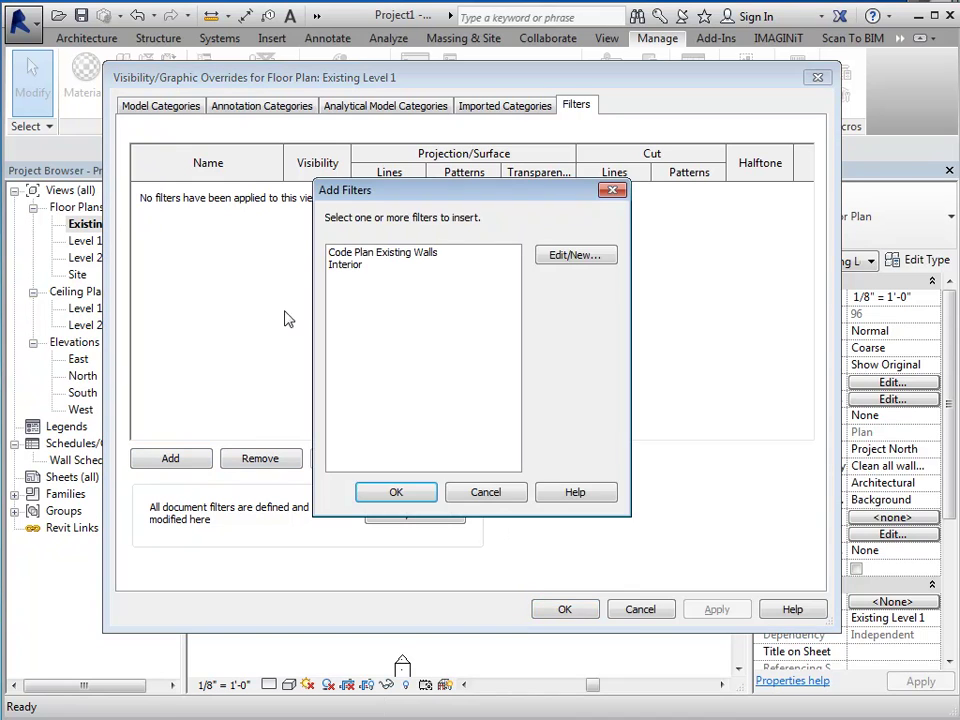
{"action": "left_click", "coordinate": [392, 253]}
{"action": "left_click", "coordinate": [390, 492]}
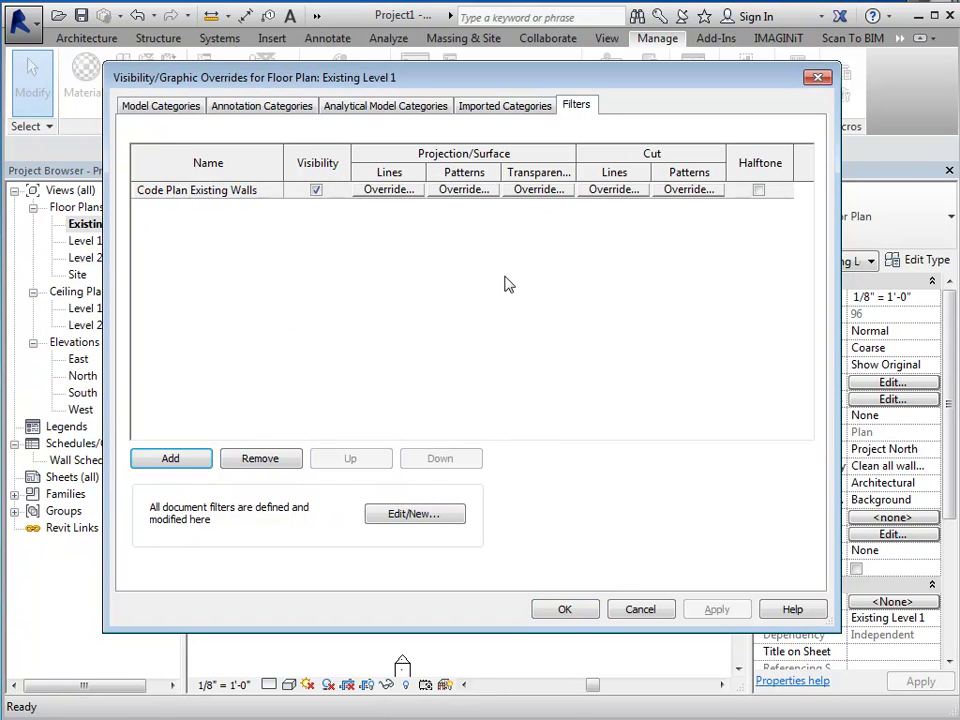
Override the filter's cut pattern with orange RGB 255-128-000 solid fill and apply
{"action": "left_click", "coordinate": [677, 197]}
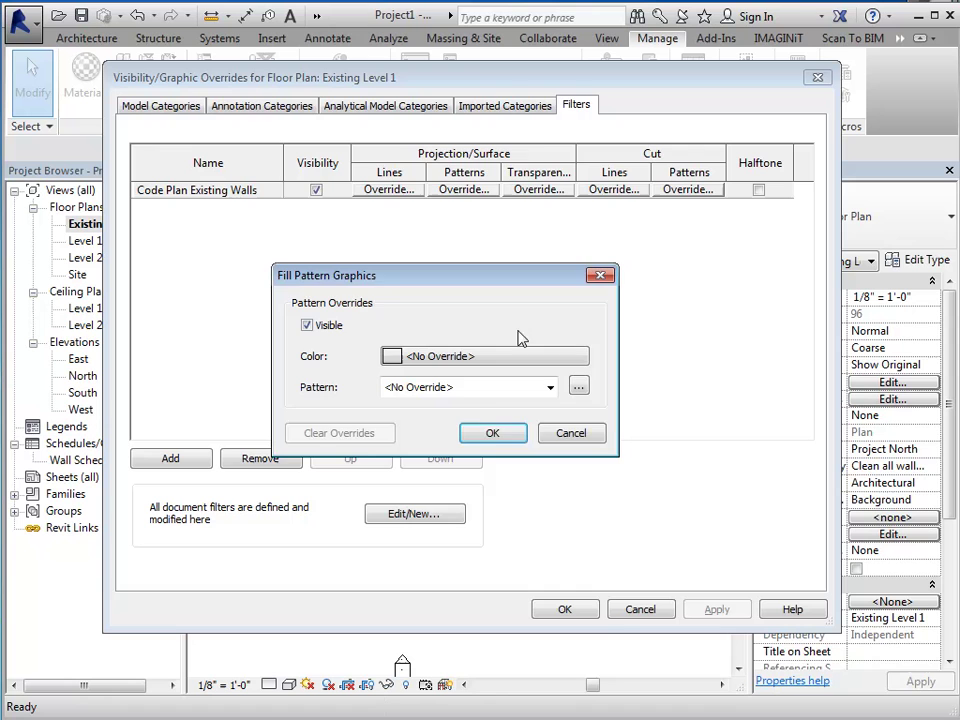
{"action": "left_click", "coordinate": [429, 357]}
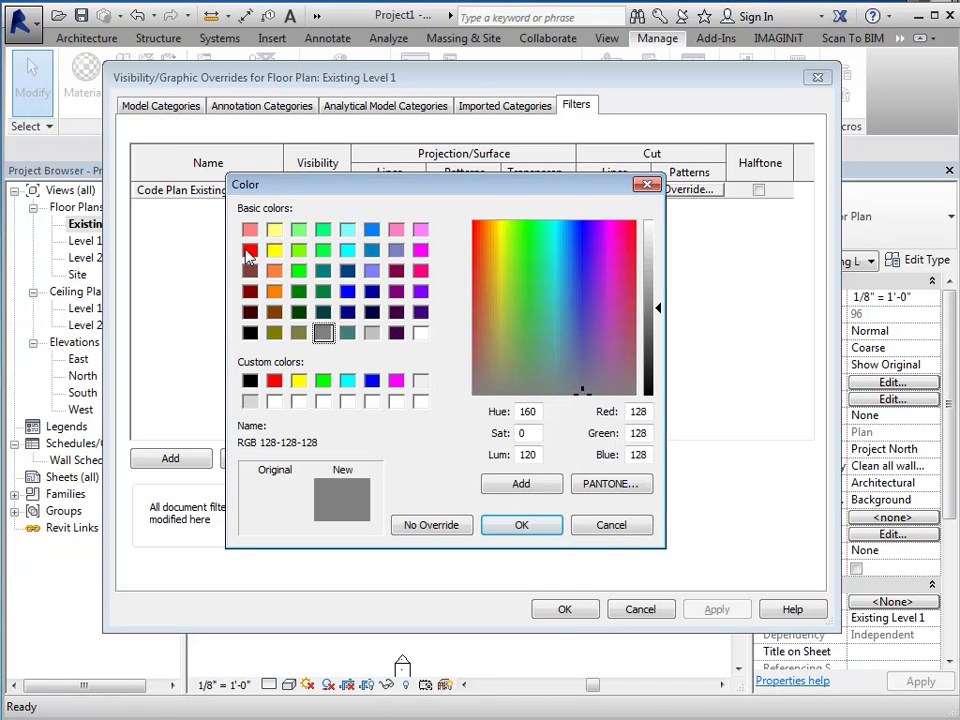
{"action": "left_click", "coordinate": [274, 291]}
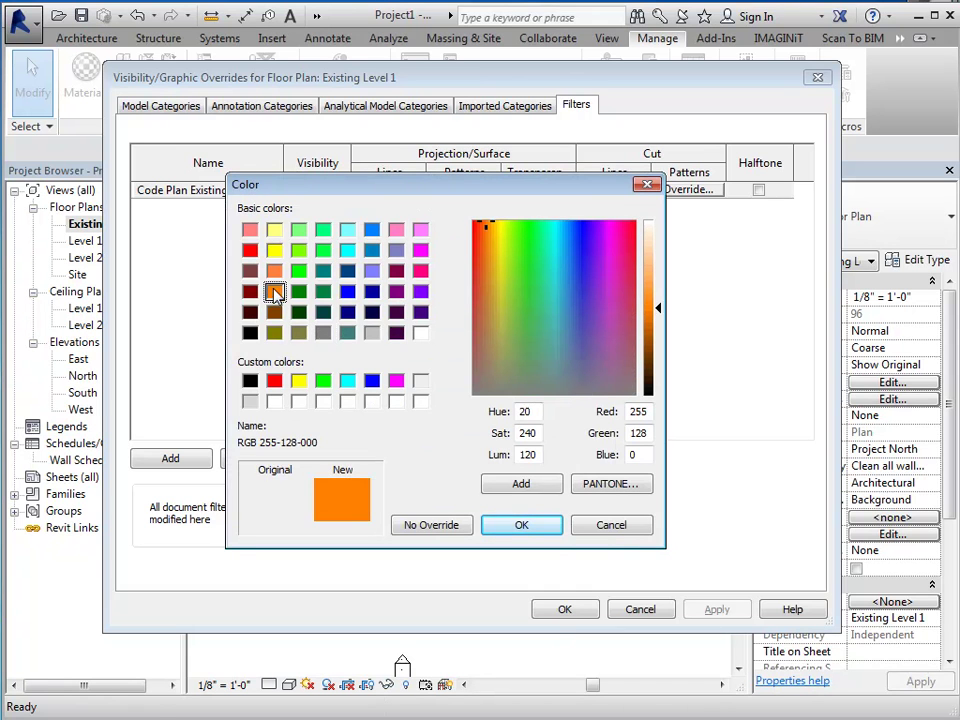
{"action": "left_click", "coordinate": [520, 525]}
{"action": "left_click", "coordinate": [549, 388]}
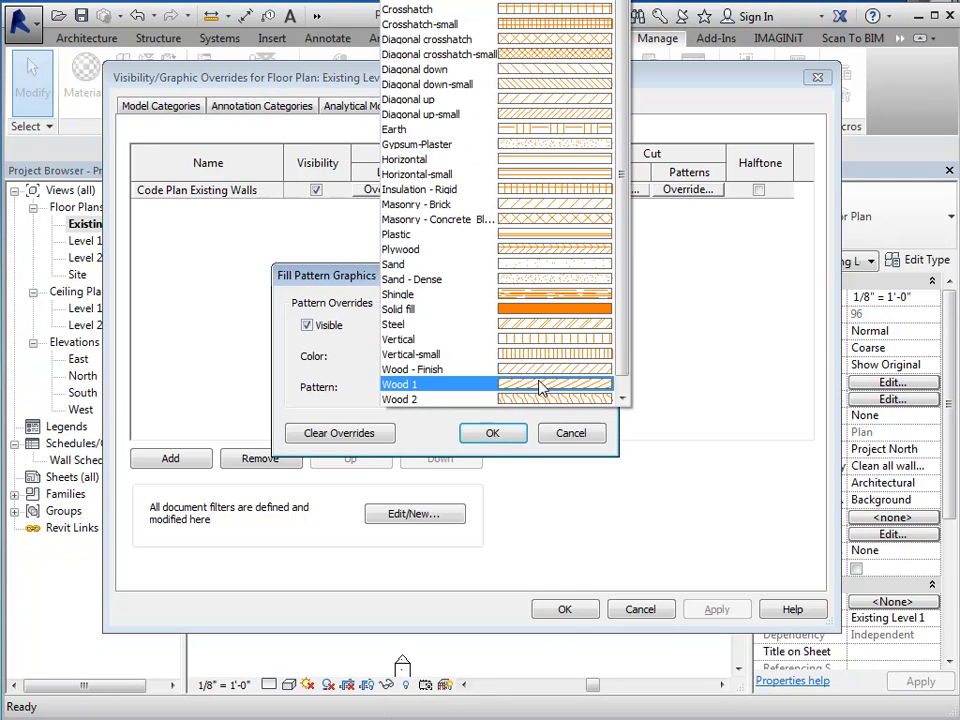
{"action": "left_click", "coordinate": [480, 311]}
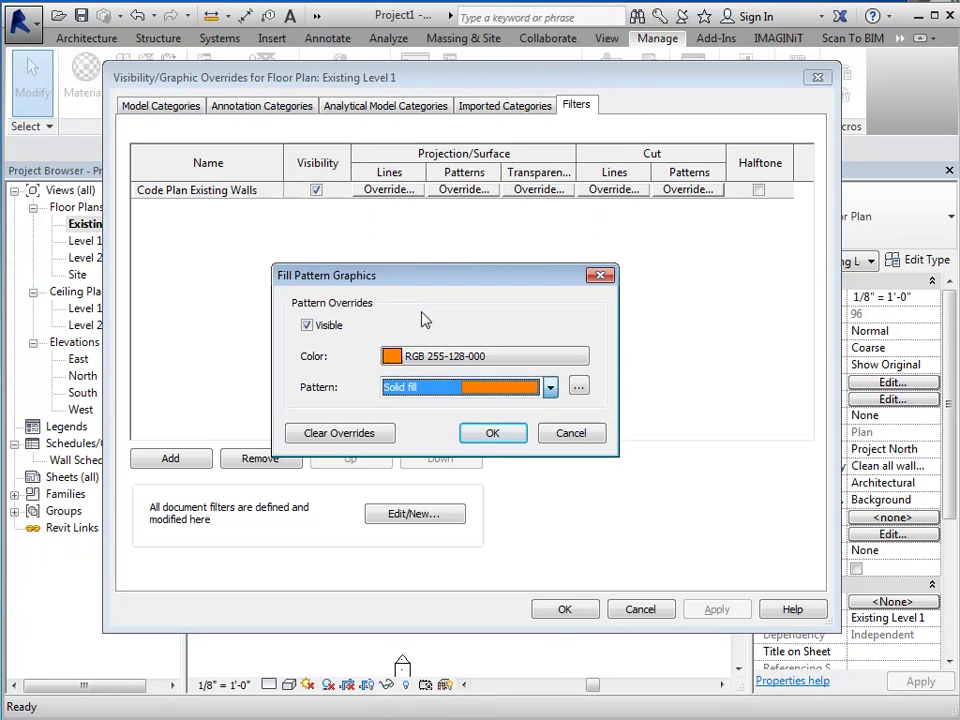
{"action": "left_click", "coordinate": [492, 433]}
{"action": "left_click", "coordinate": [563, 609]}
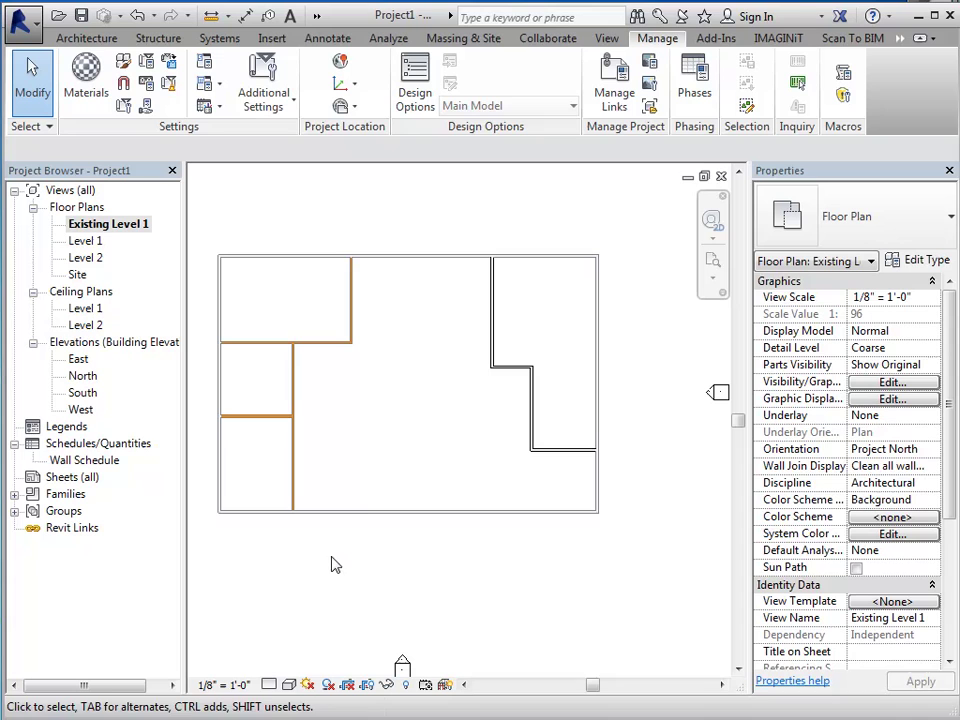